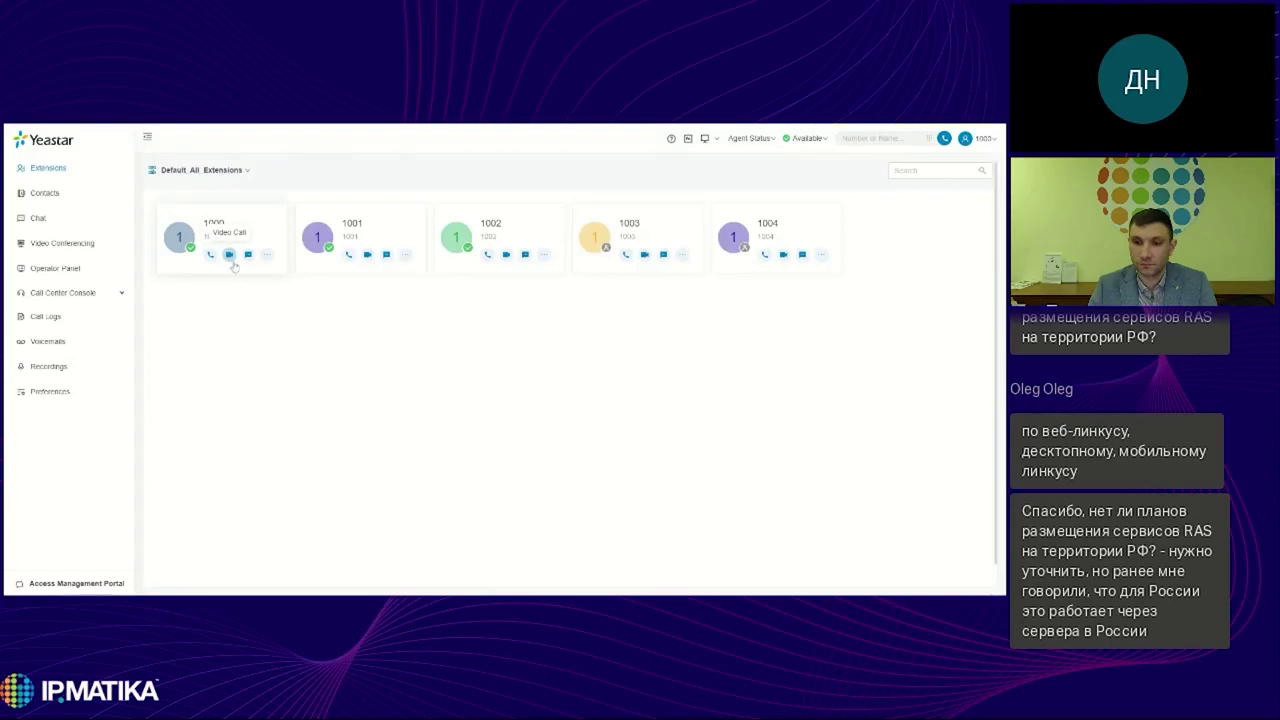
Add extension 1000 to the favorites.
click(267, 254)
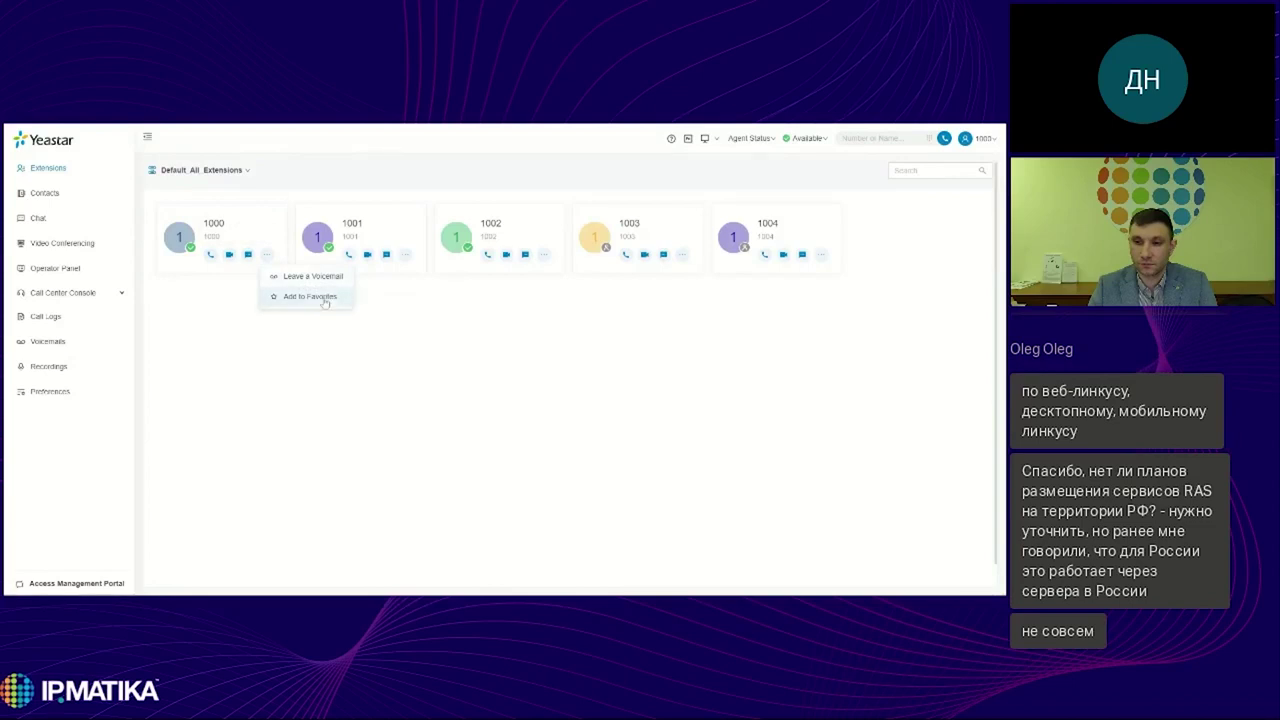
click(325, 299)
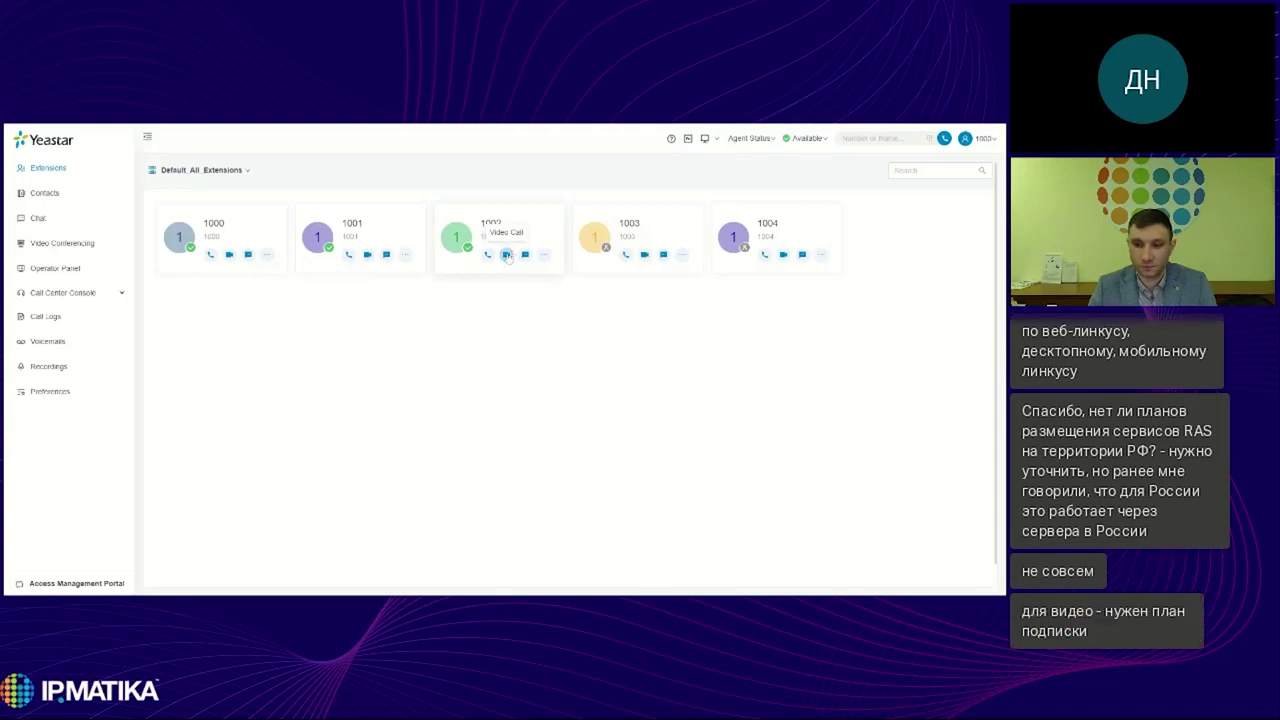
Place a video call to extension 1002 and hang up.
click(507, 255)
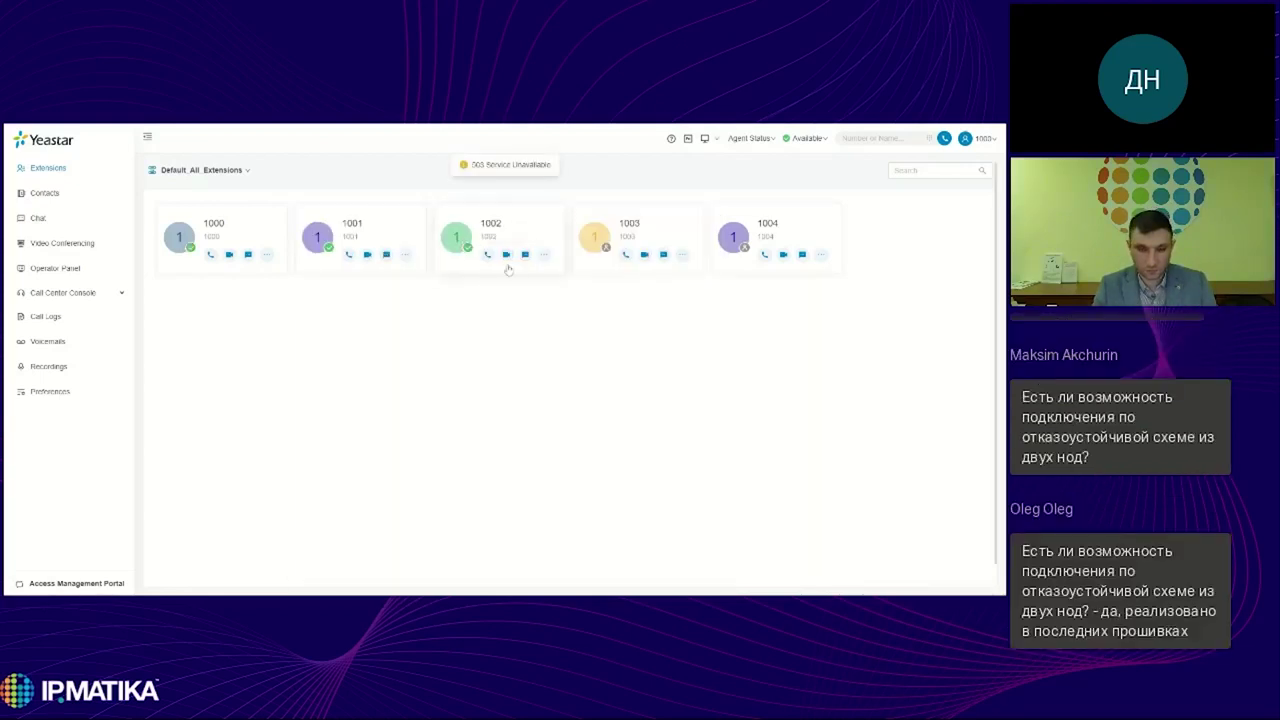
click(507, 257)
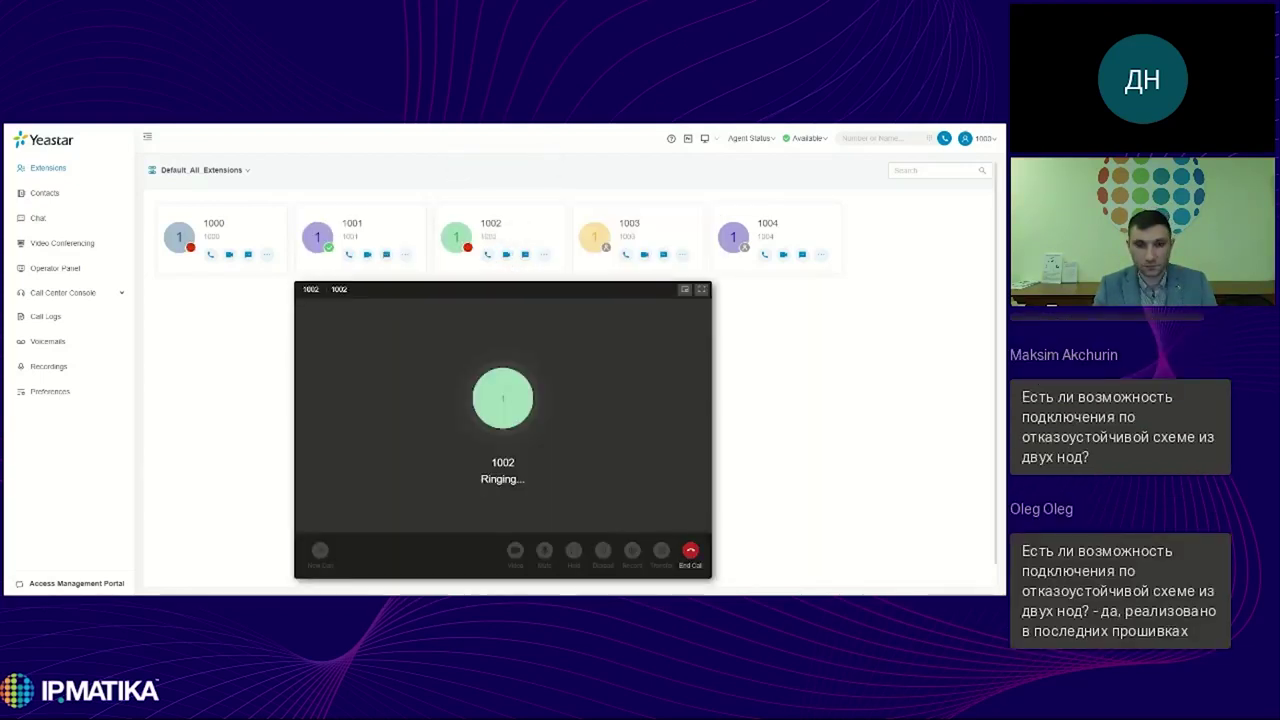
click(691, 552)
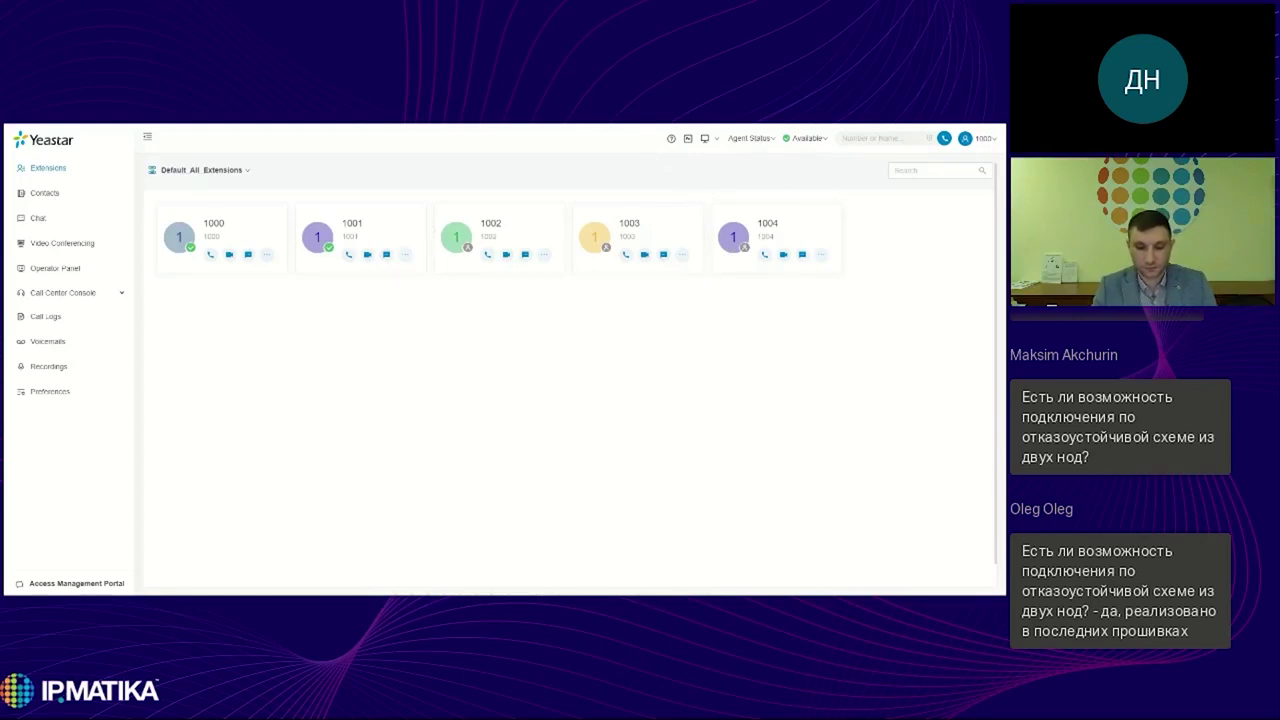
Show the agent status options for the queue and the list of available presence statuses.
click(755, 140)
mouse_move(762, 172)
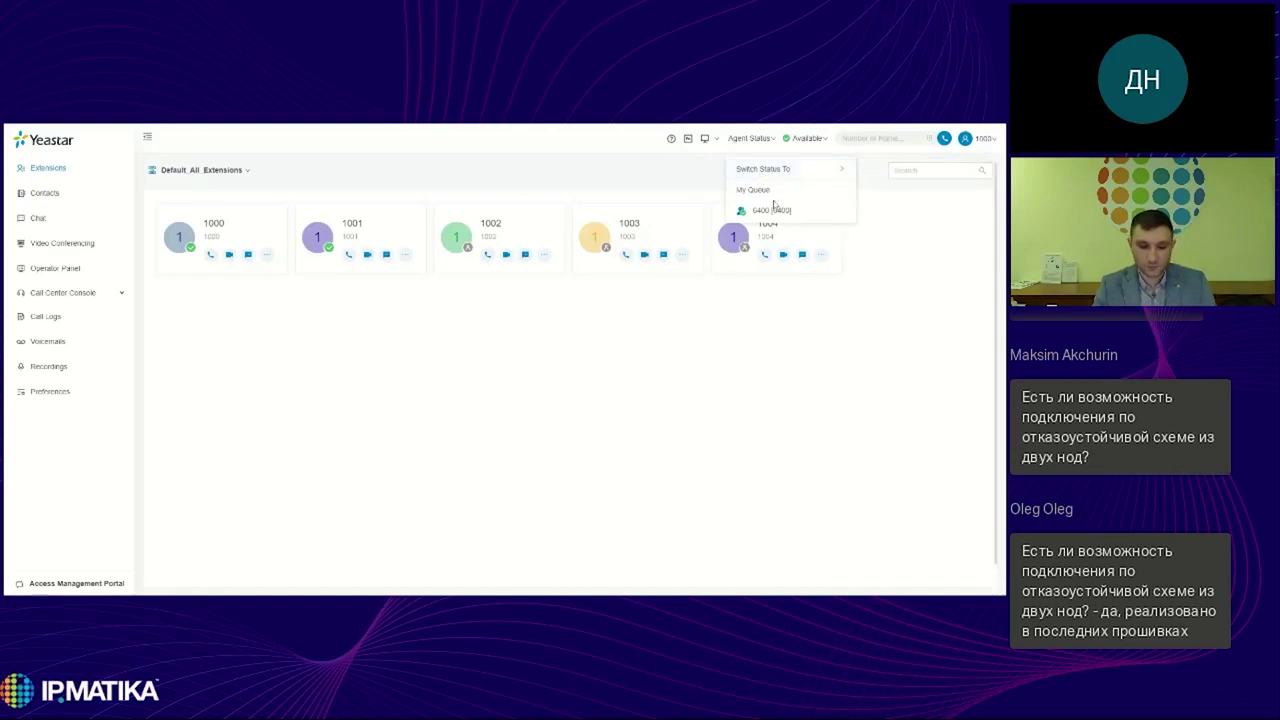
click(808, 139)
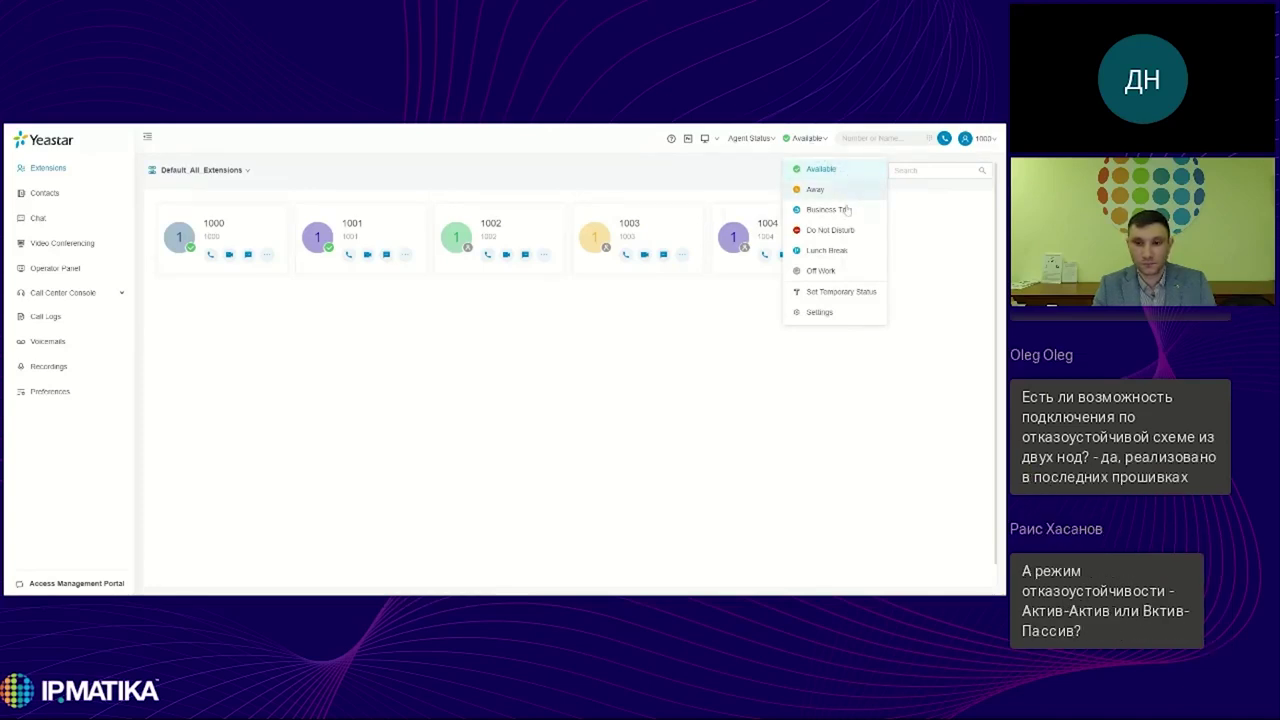
Look up 1234 in the number-or-name dialing field and clear the entry.
click(841, 138)
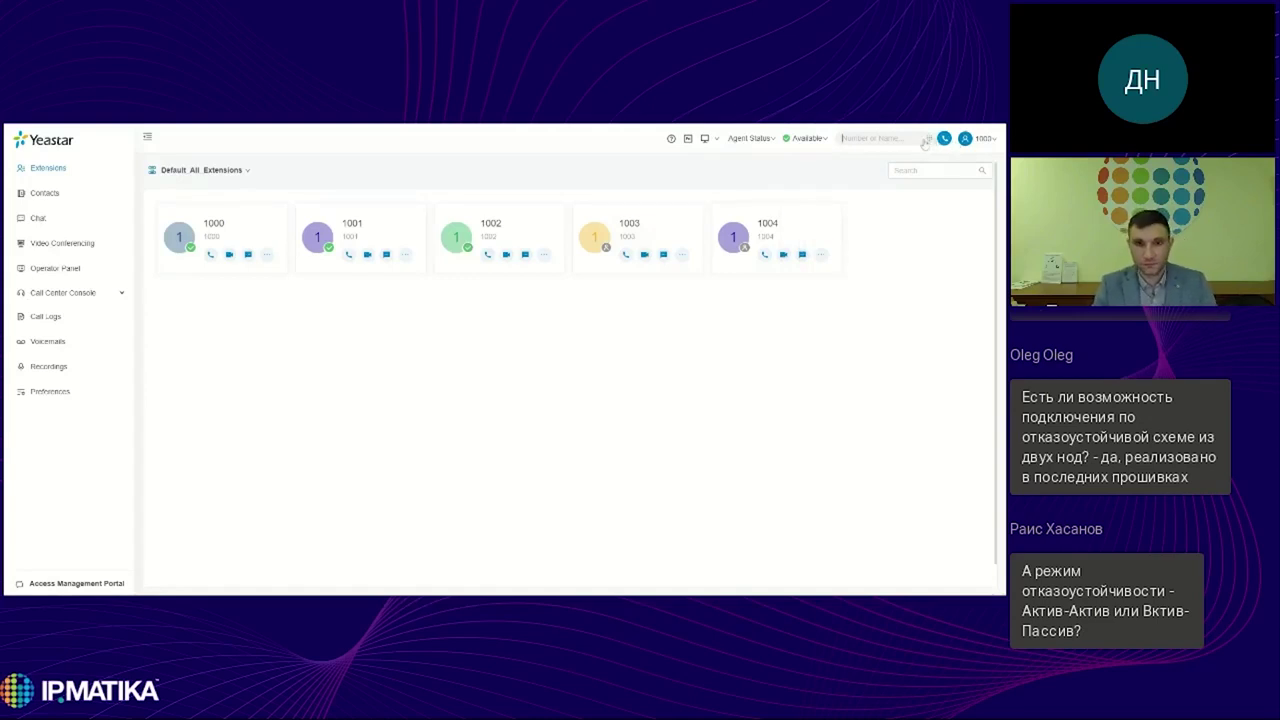
text(1234)
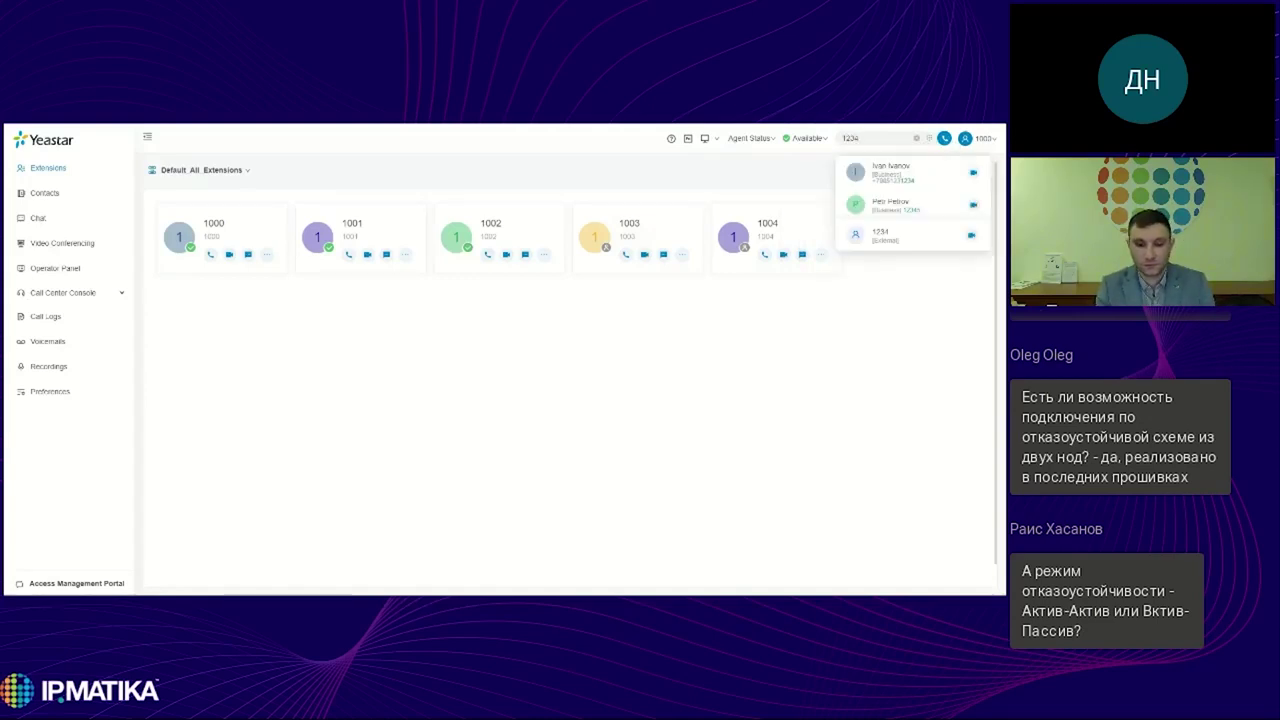
click(916, 138)
Open the on-screen dial pad, and the account options of the signed-in extension 1000.
click(929, 138)
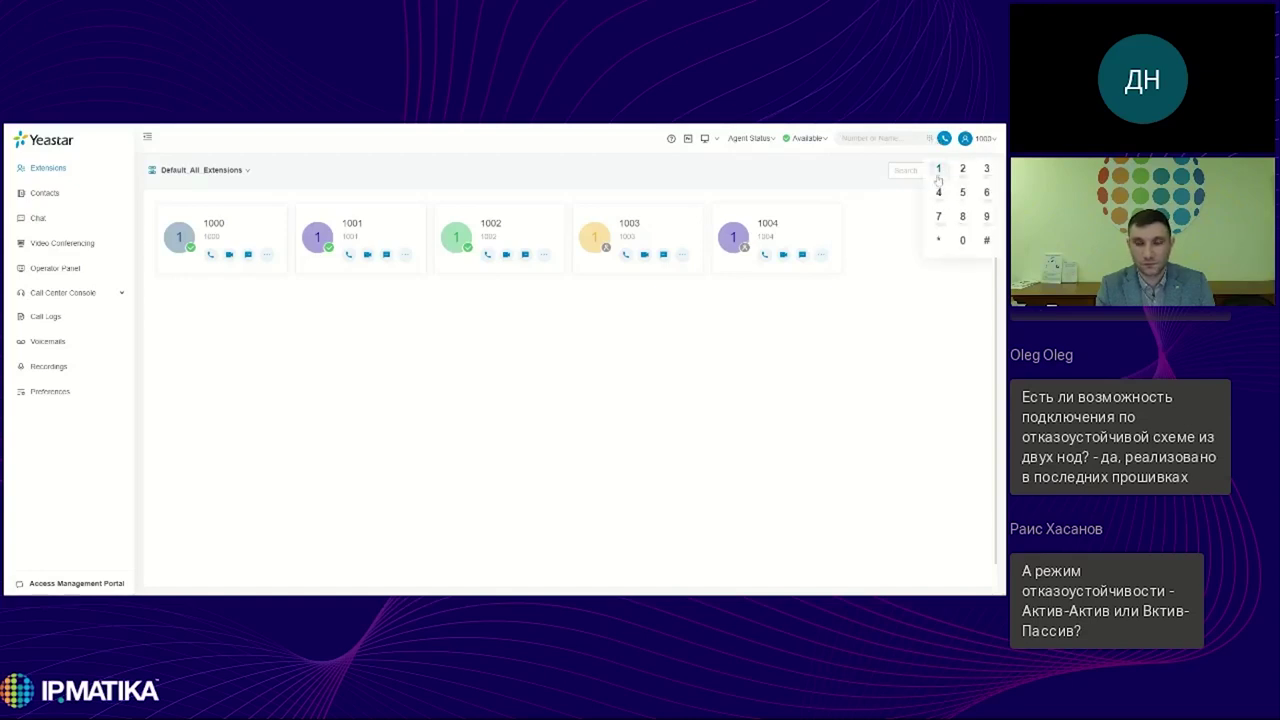
click(986, 140)
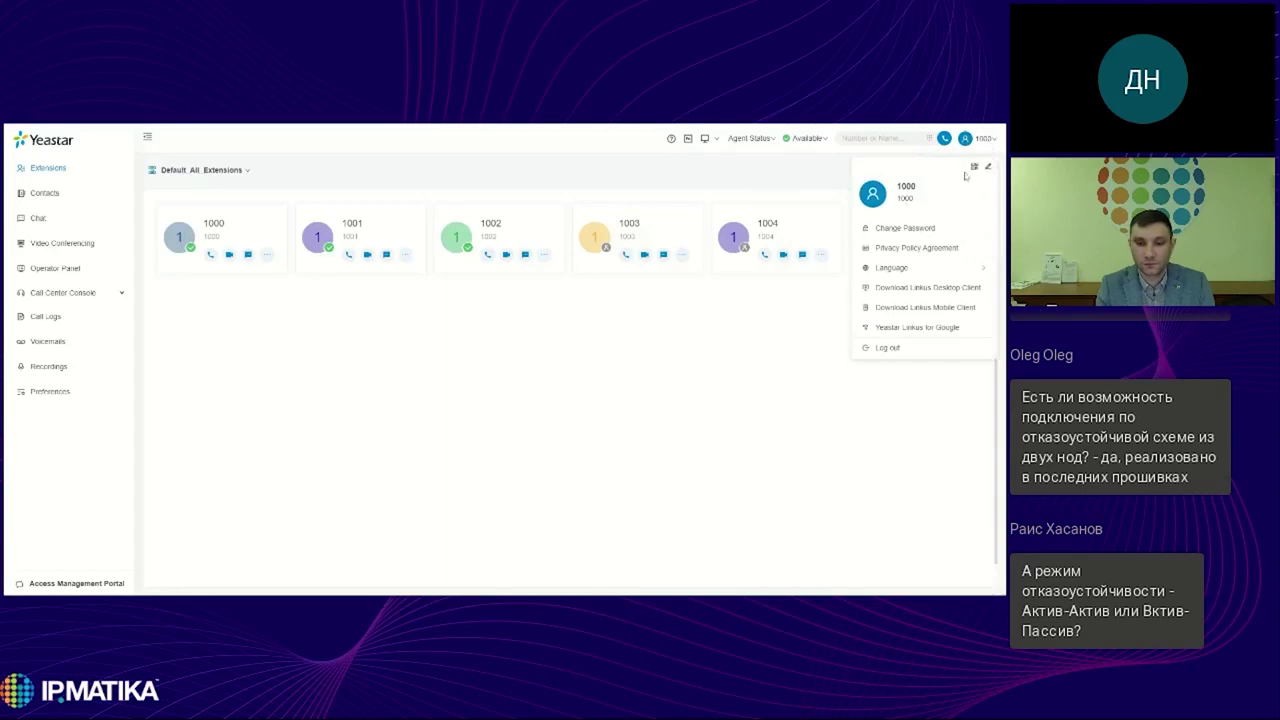
mouse_move(913, 269)
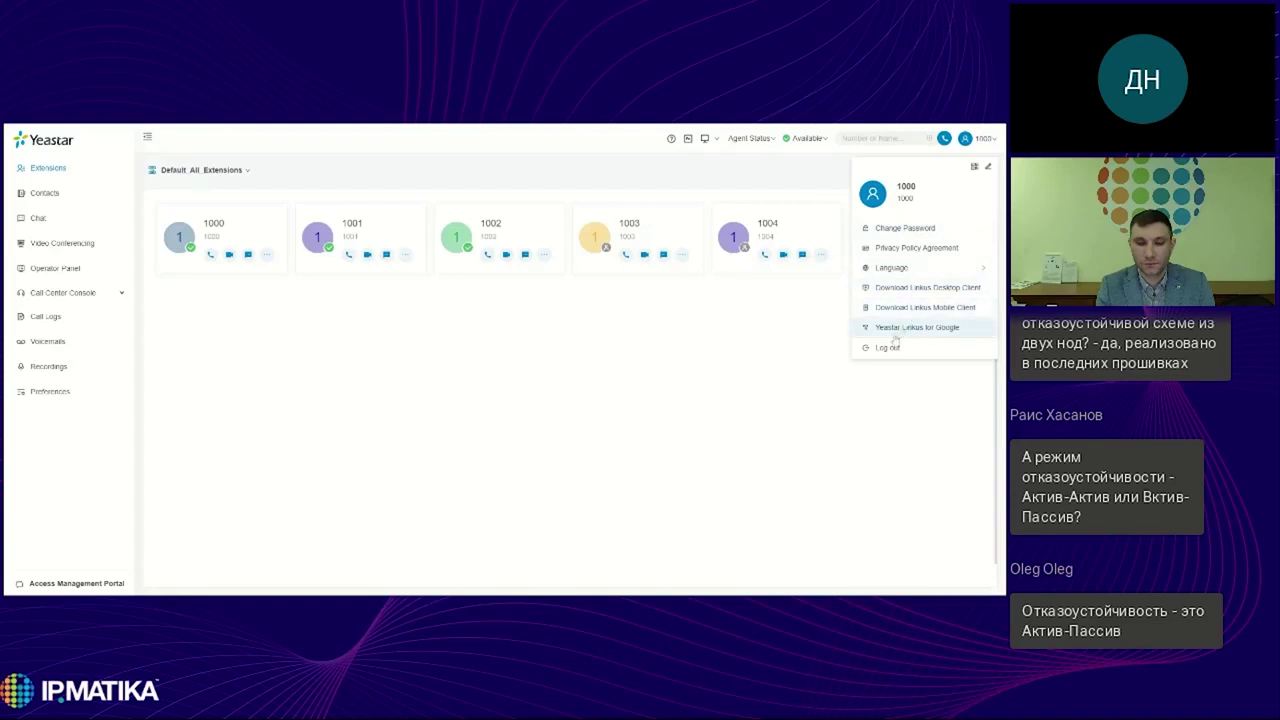
Display the contacts of All Company Contacts_Phonebook, and the contacts of all phonebooks together.
click(45, 193)
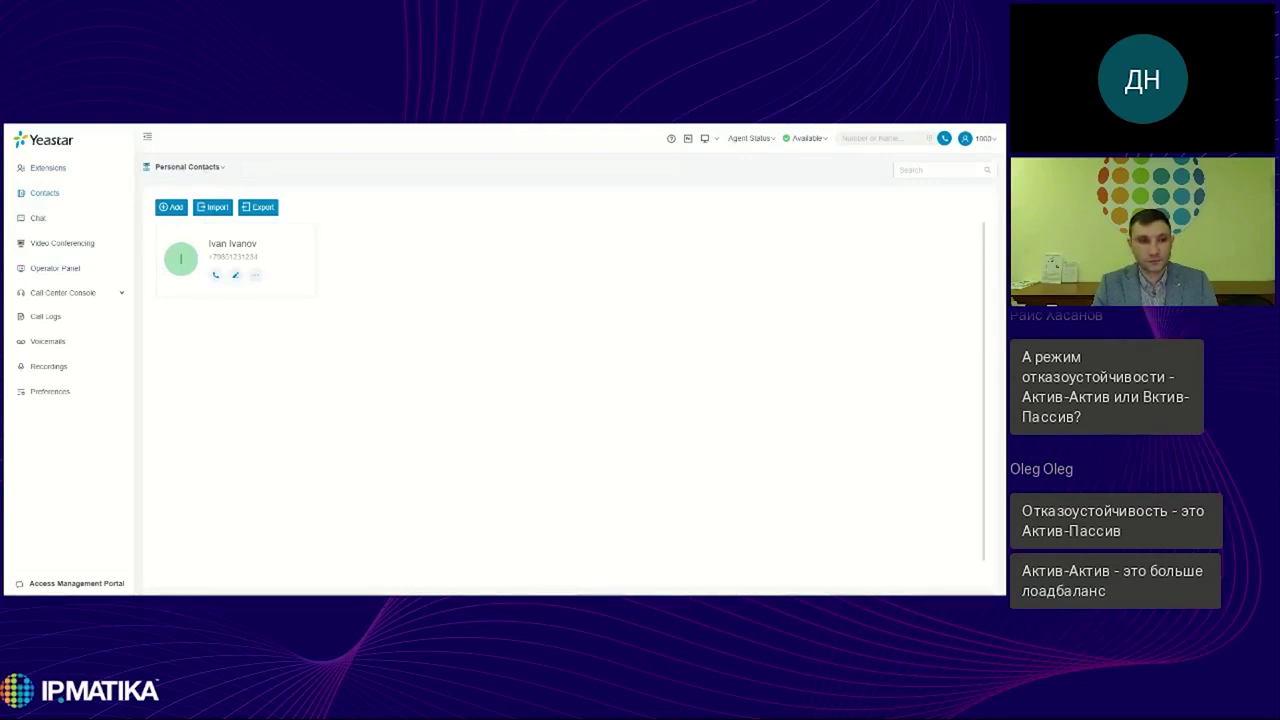
click(203, 168)
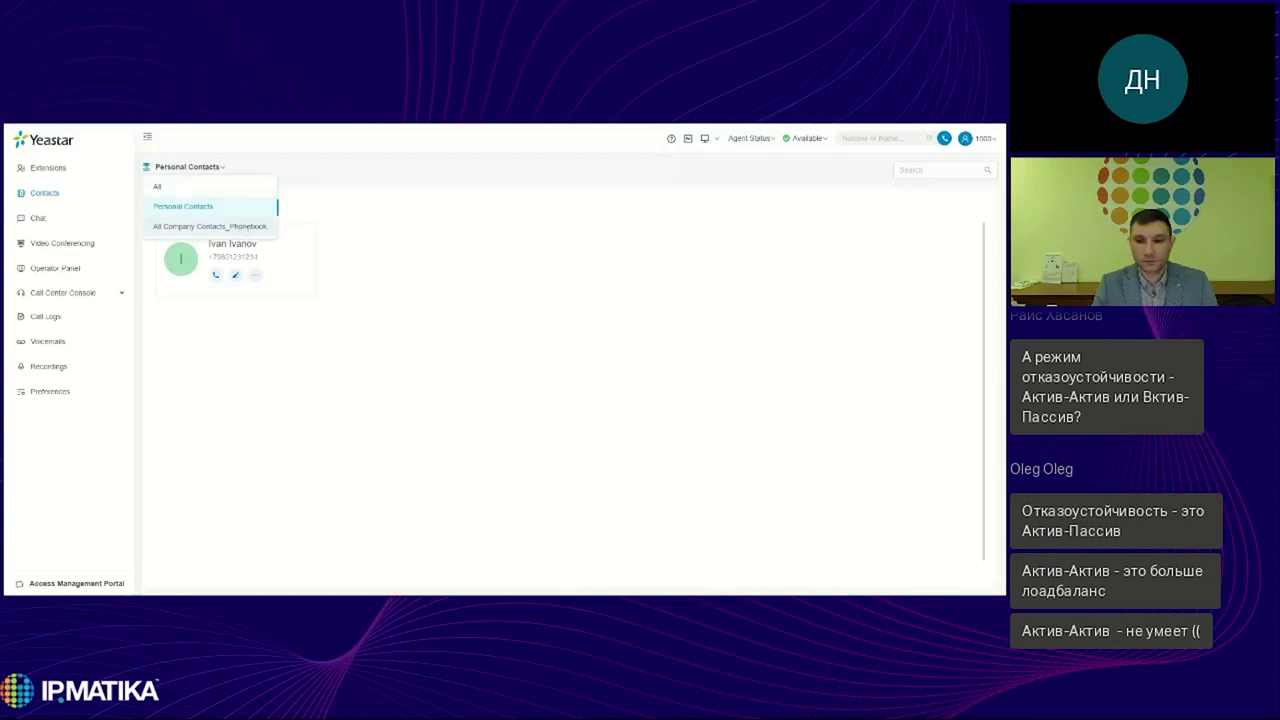
click(247, 227)
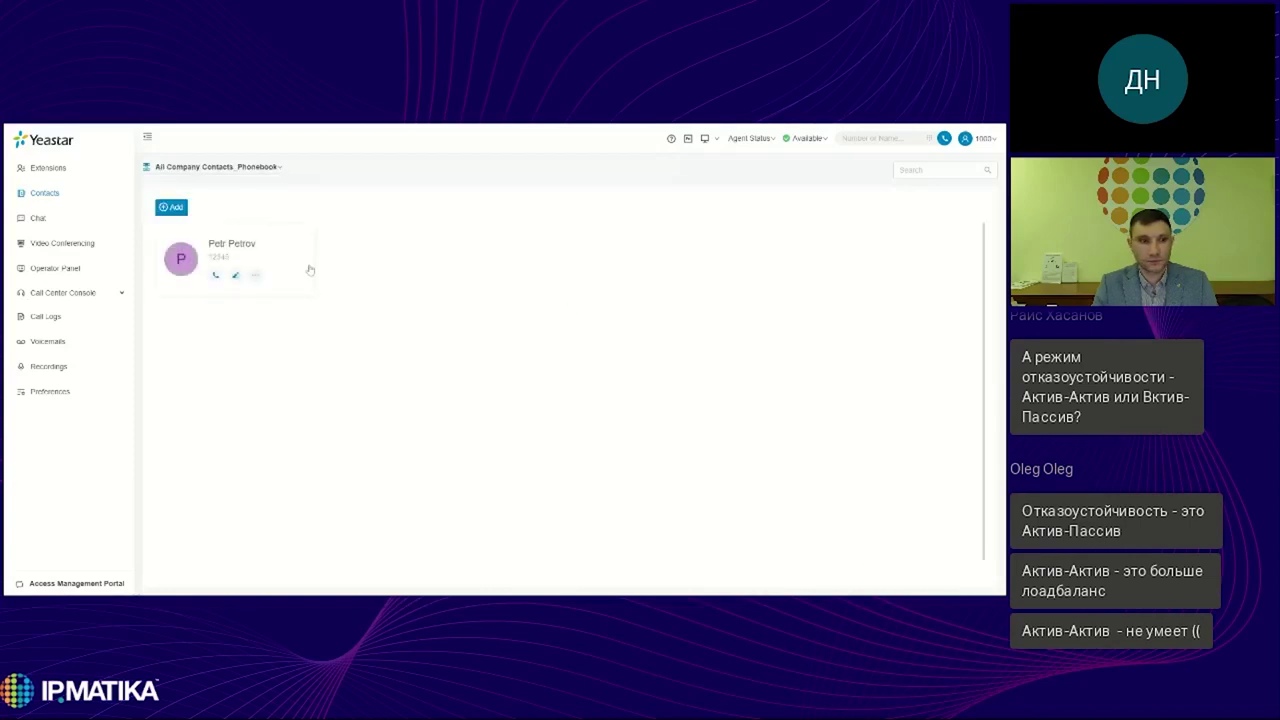
click(251, 170)
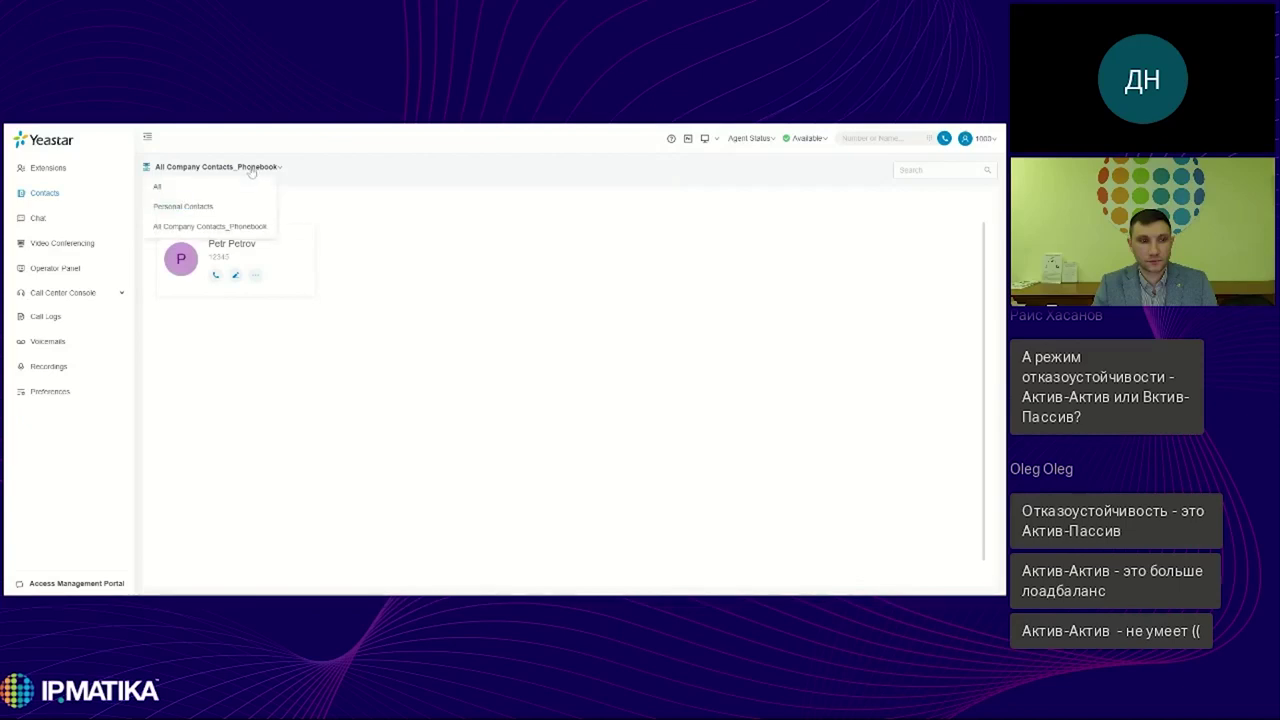
click(224, 192)
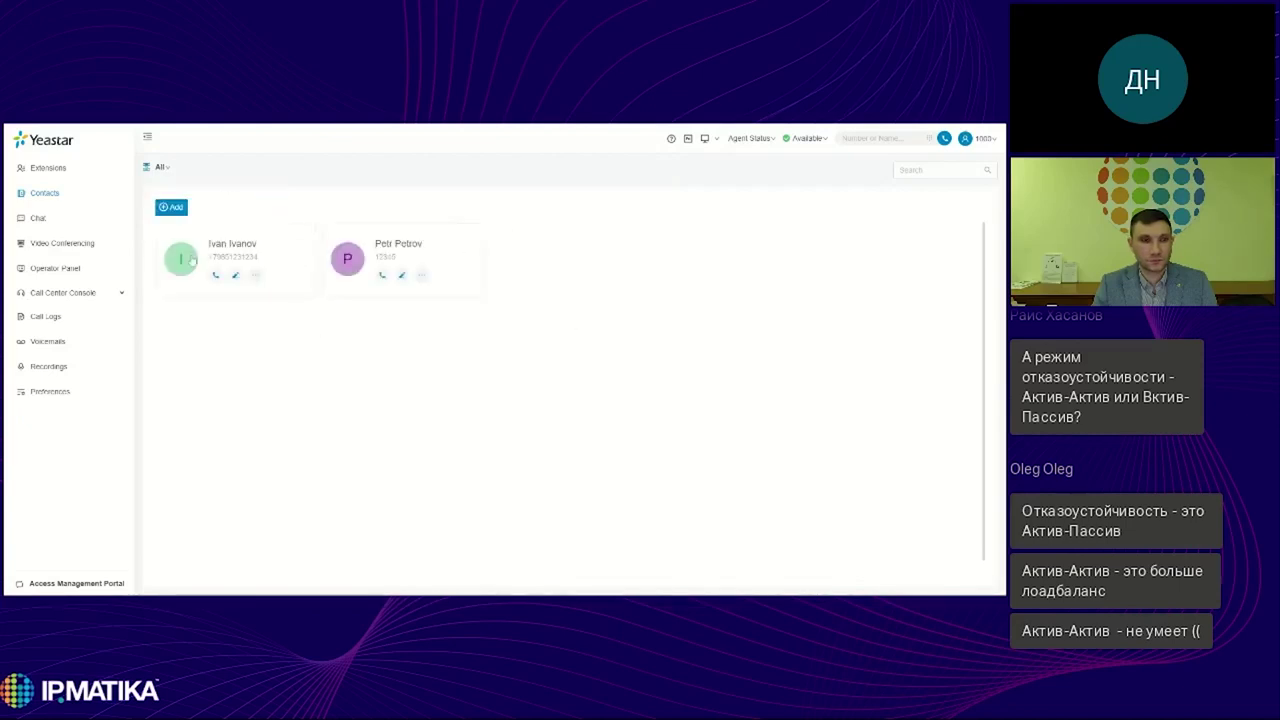
Create a personal contact with first name qwe, last name rty and a business phone number, and save it.
click(171, 207)
text(qwe)
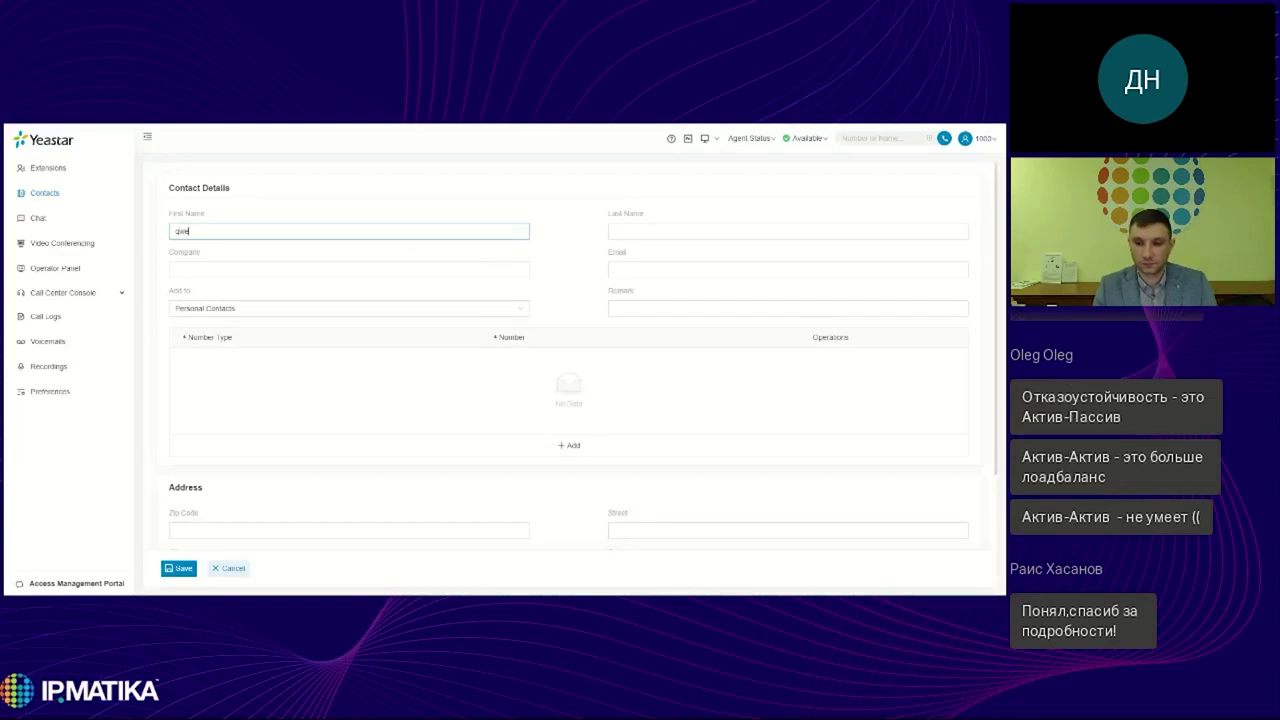
key(Tab)
text(rty)
click(568, 445)
click(558, 364)
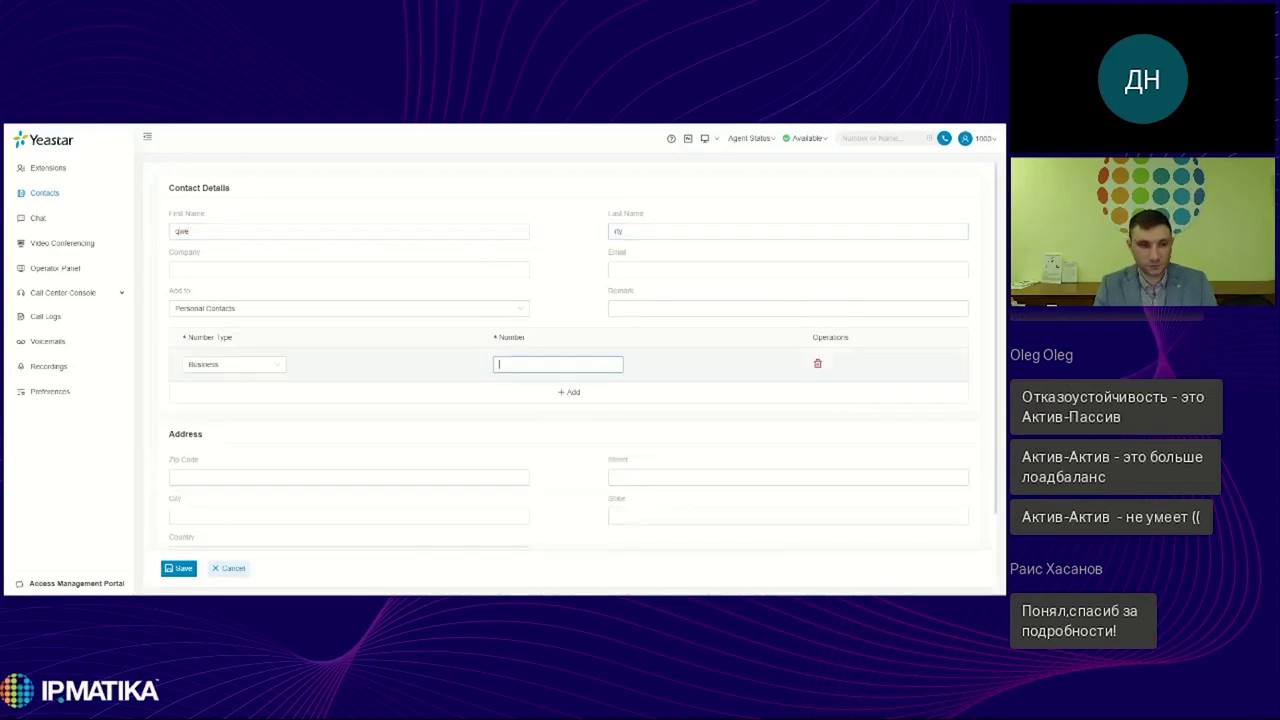
text(123)
scroll(354, 419, down, 1)
click(179, 568)
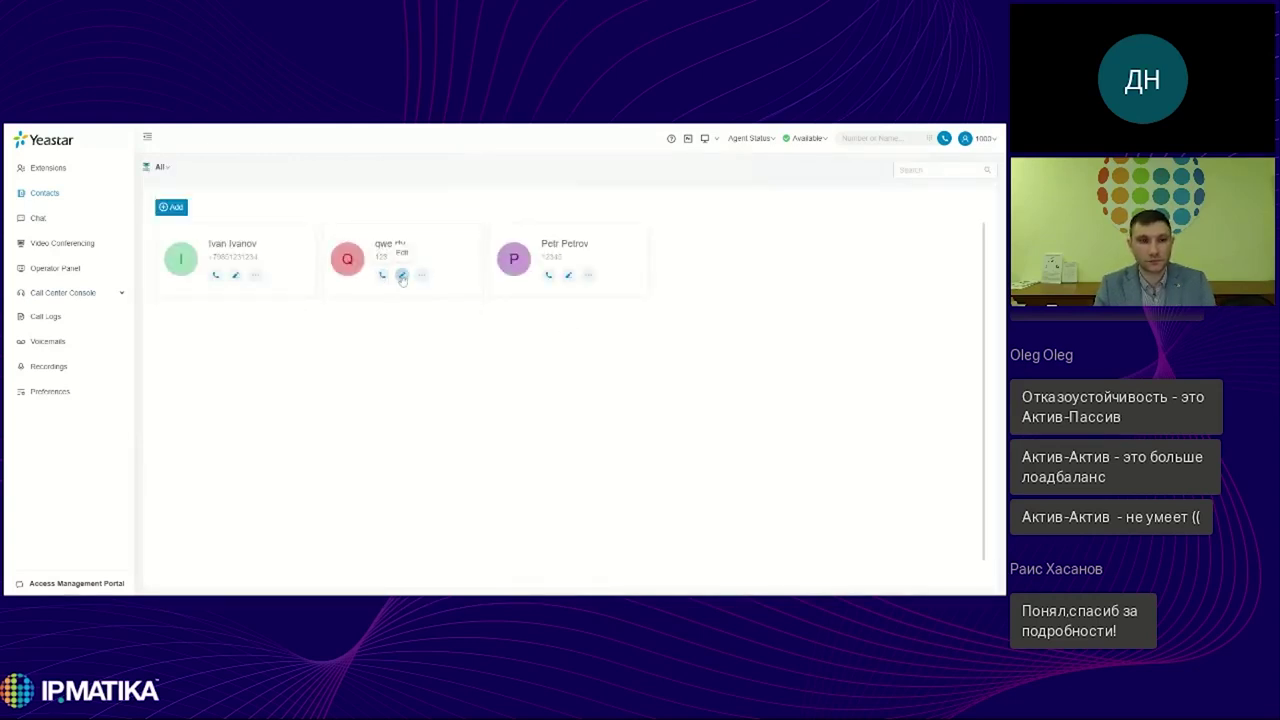
Open the Add to Phonebooks dialog for the contact qwe rty and close it without choosing a phonebook.
click(421, 276)
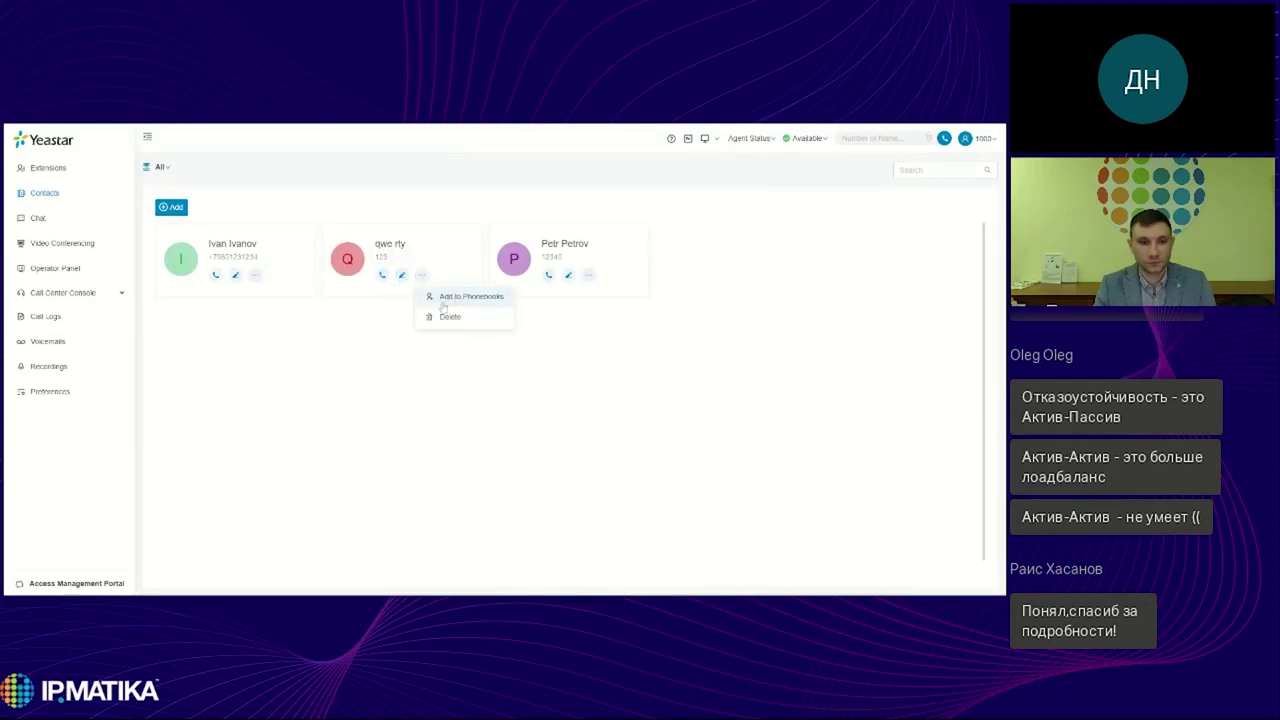
click(461, 303)
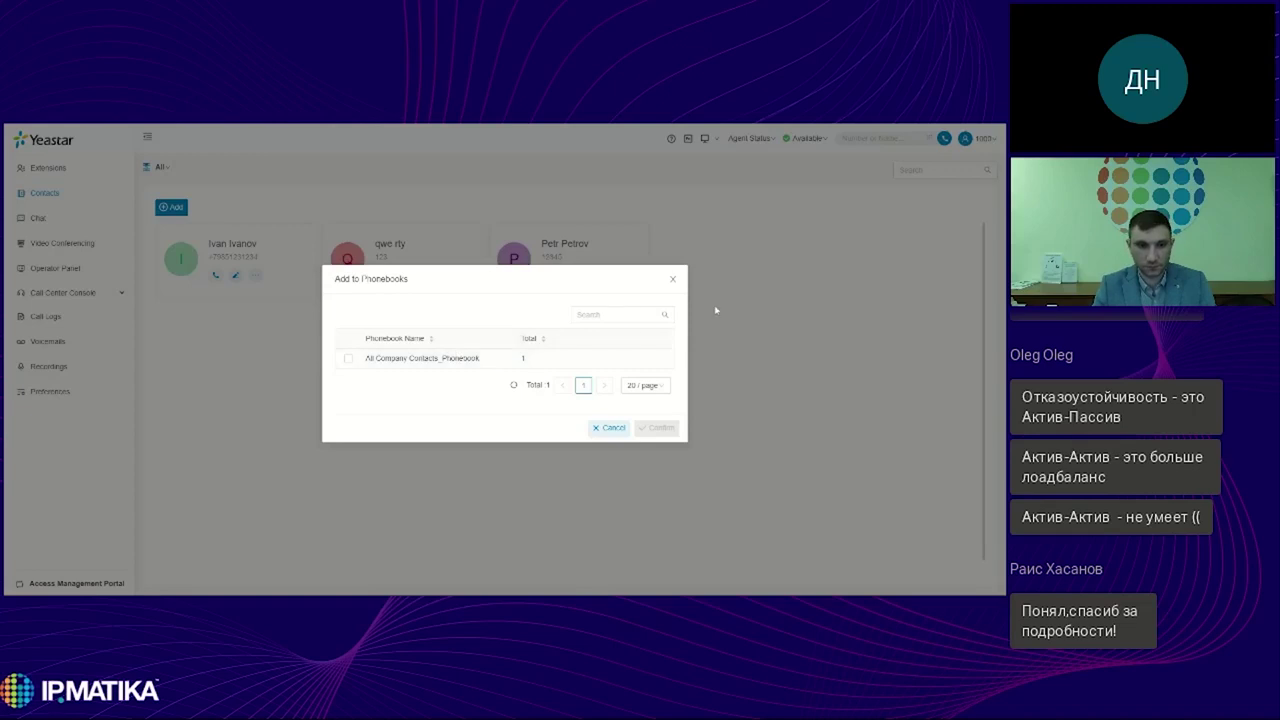
click(673, 280)
Create a chat group with extensions 1001, 1002, 1003 and 1004.
click(38, 218)
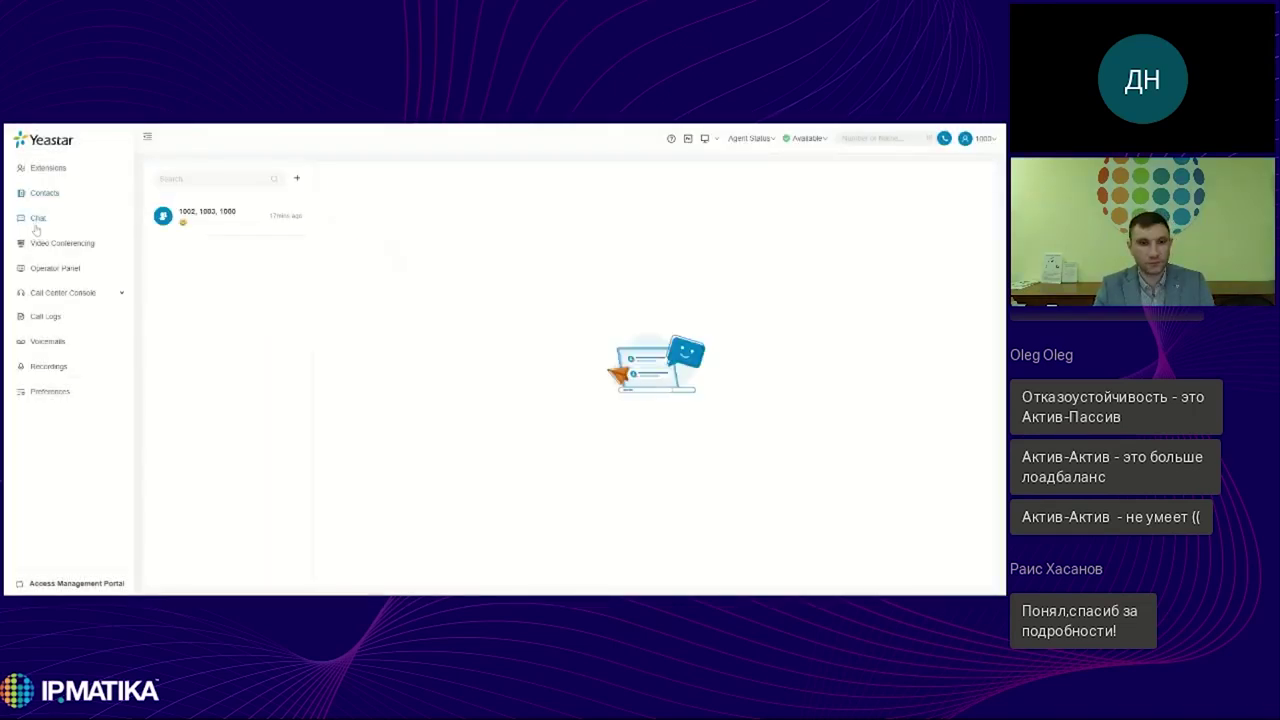
click(297, 179)
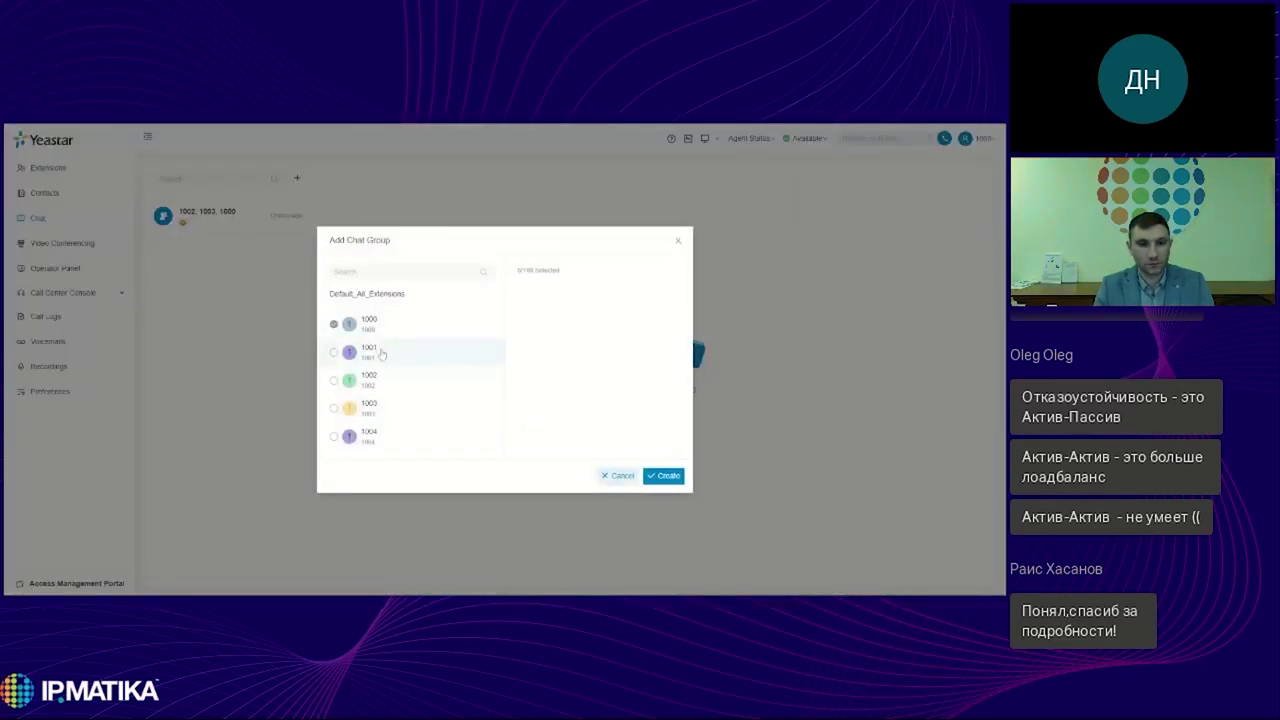
click(334, 352)
click(334, 380)
click(334, 408)
click(334, 436)
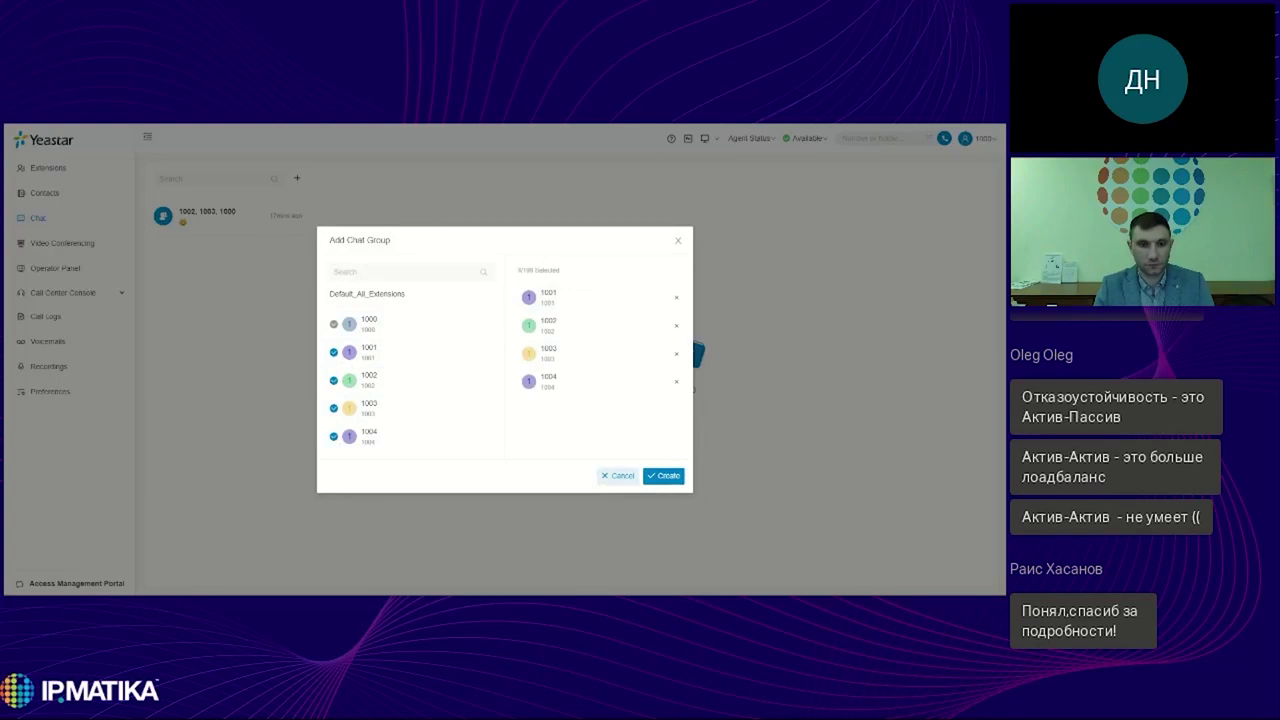
click(663, 475)
Send the message "Hi" and a smiling-face emoji in the new five-member chat group.
click(236, 222)
click(451, 566)
text(Hi)
key(Return)
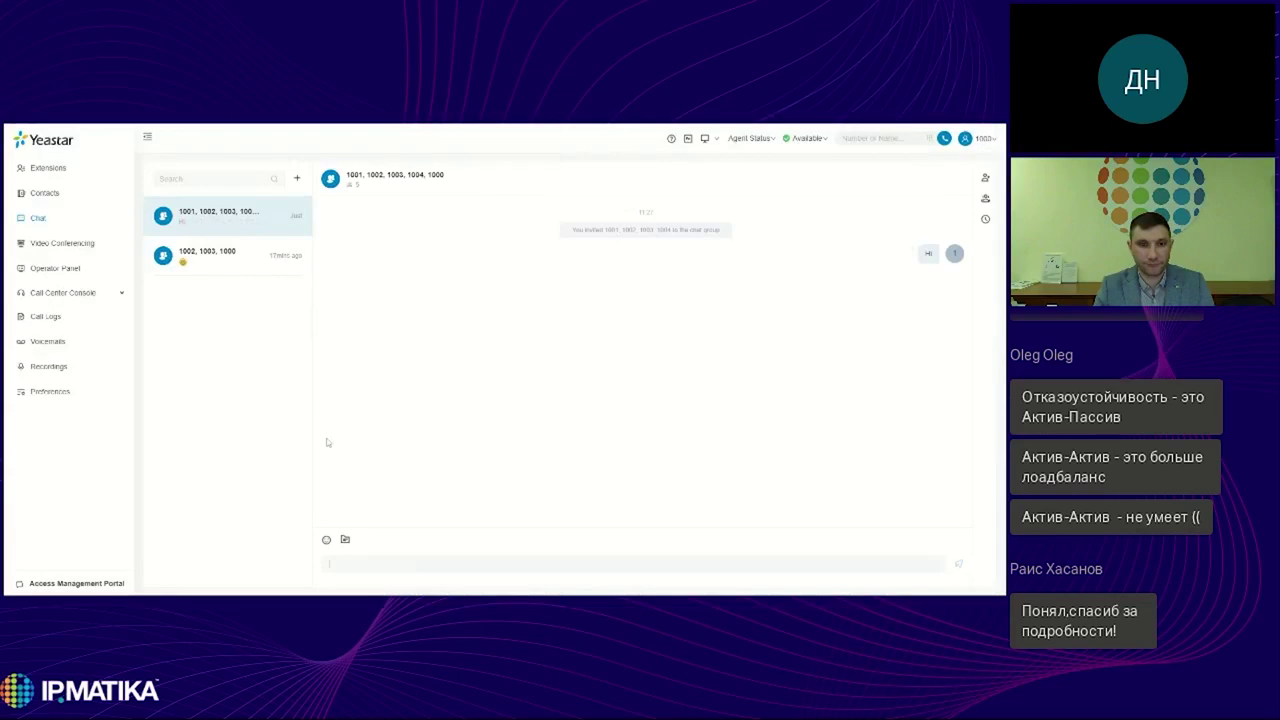
click(326, 540)
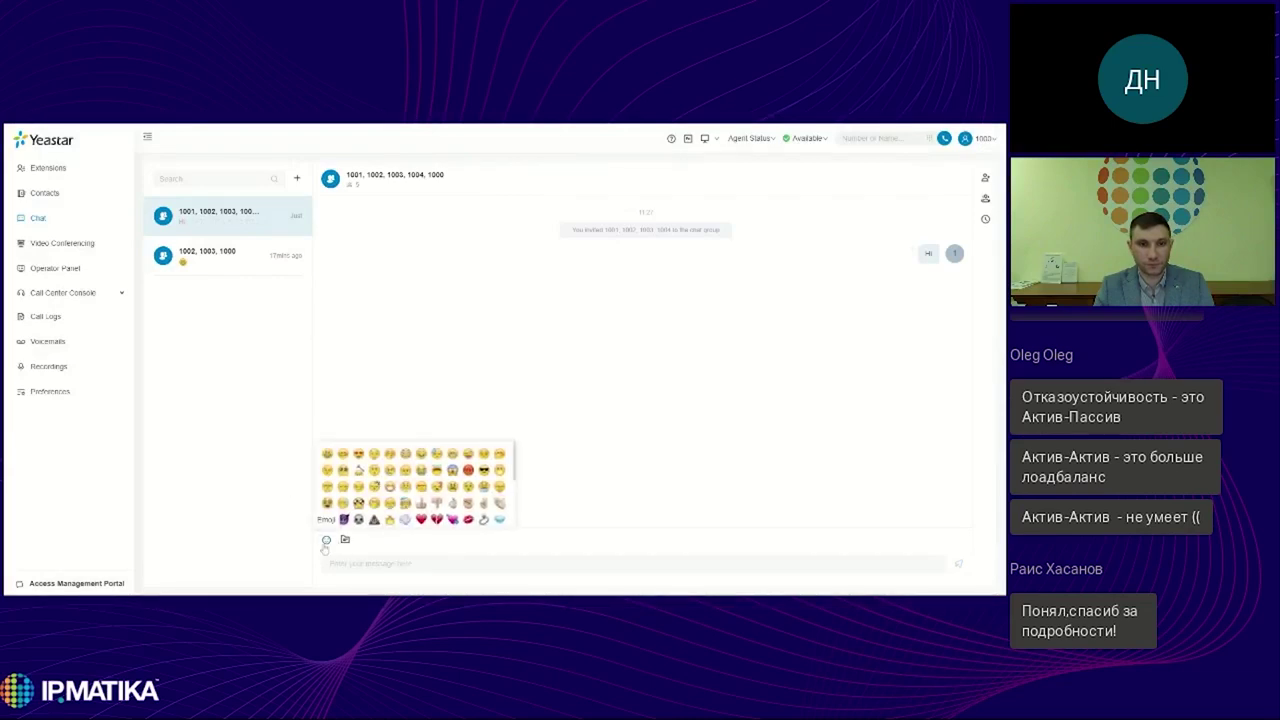
click(342, 457)
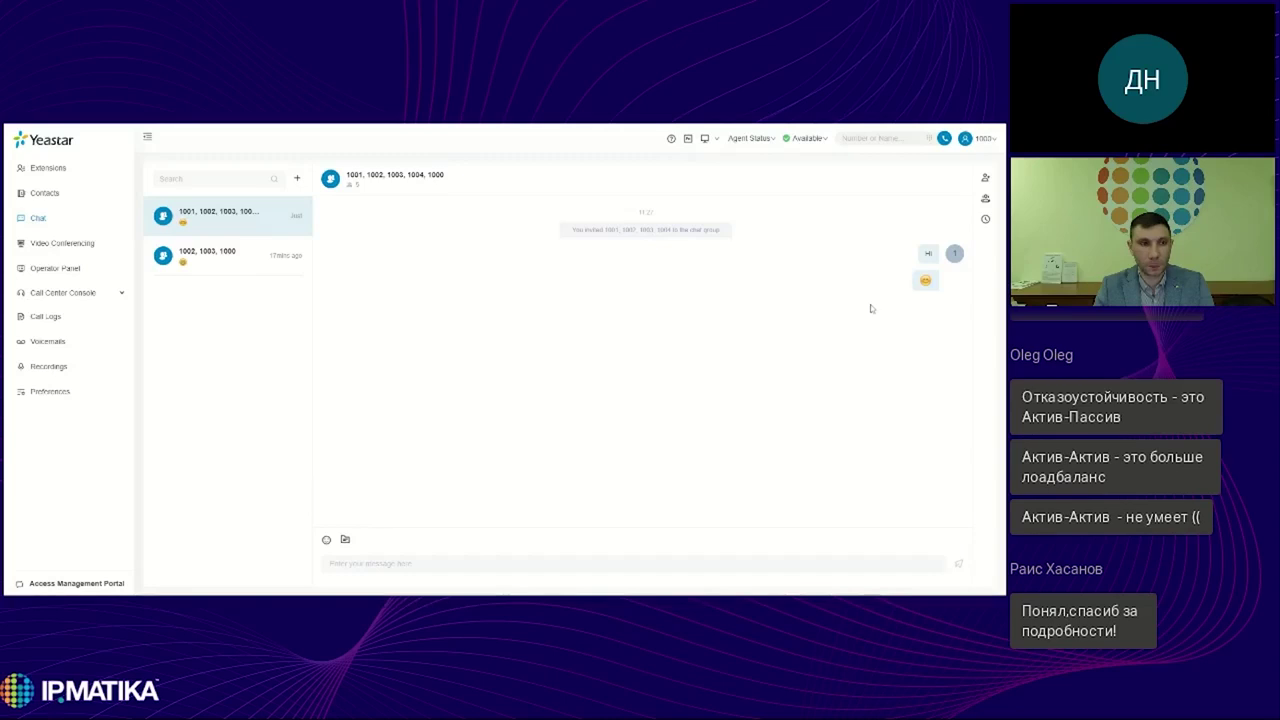
Delete the emoji message from the group chat.
right_click(925, 282)
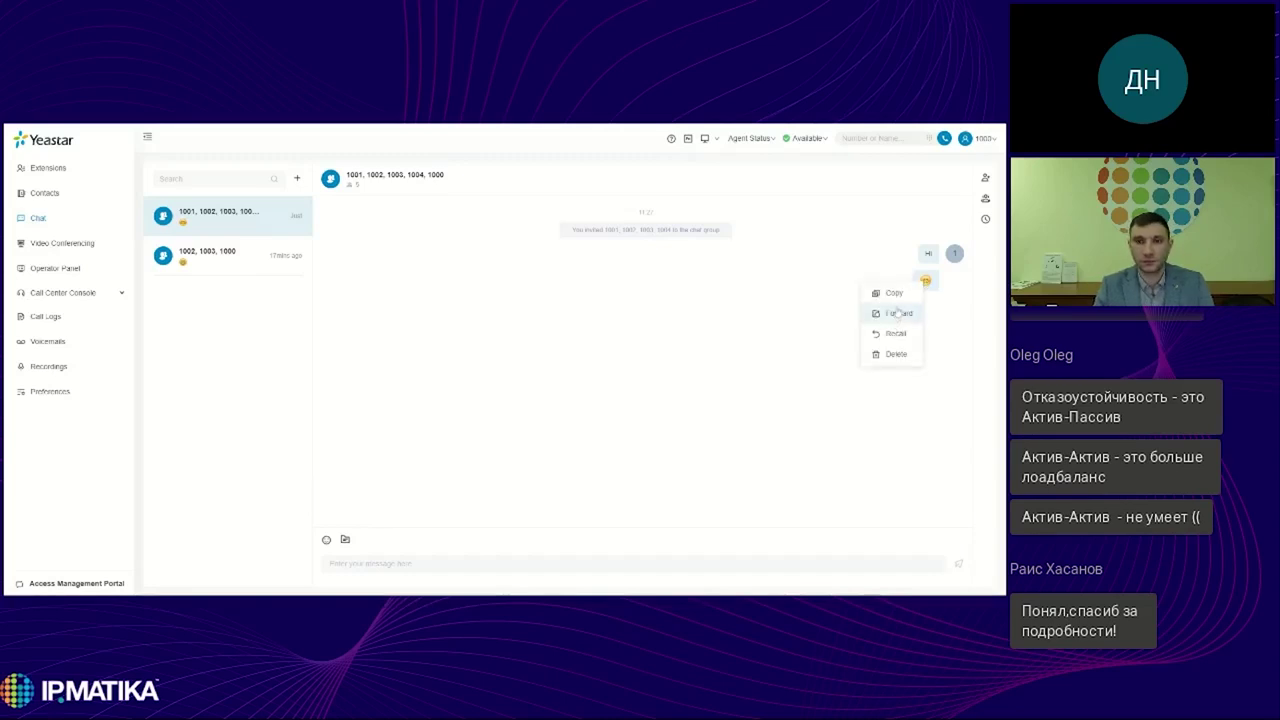
click(888, 358)
Open the Operator Panel and examine the queue, group voicemail and extension status details.
click(70, 268)
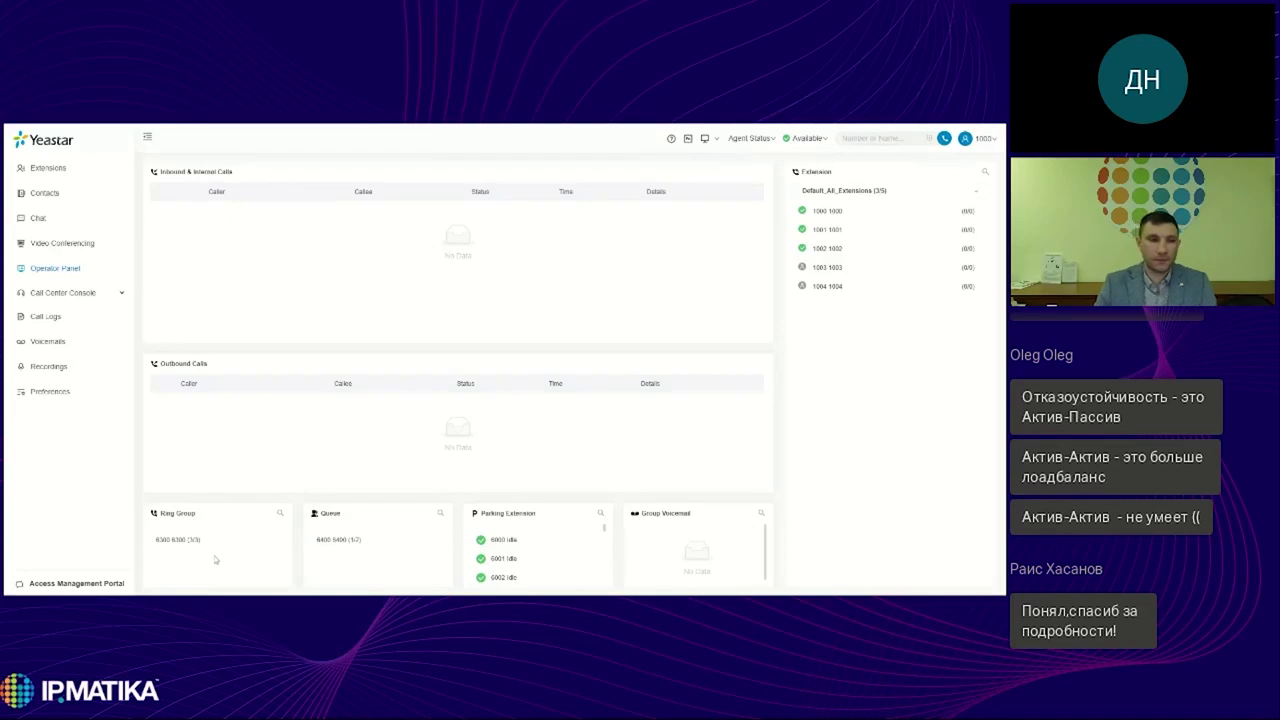
mouse_move(376, 538)
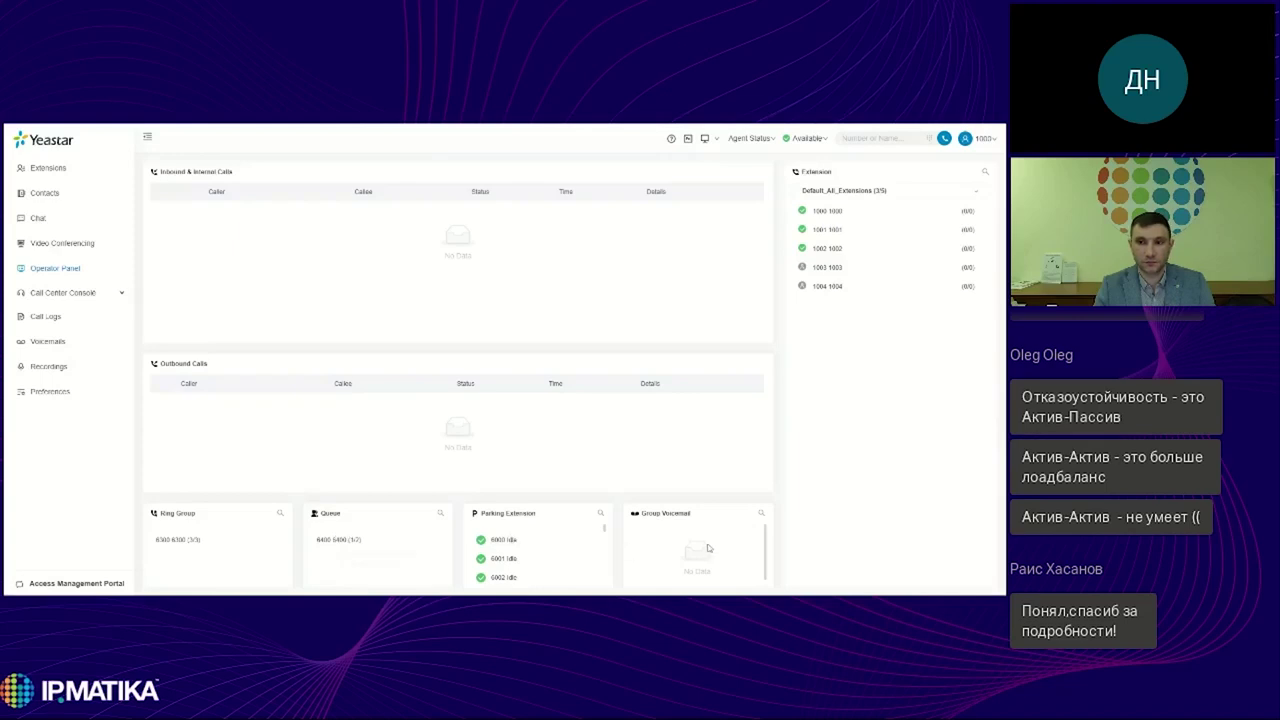
mouse_move(814, 276)
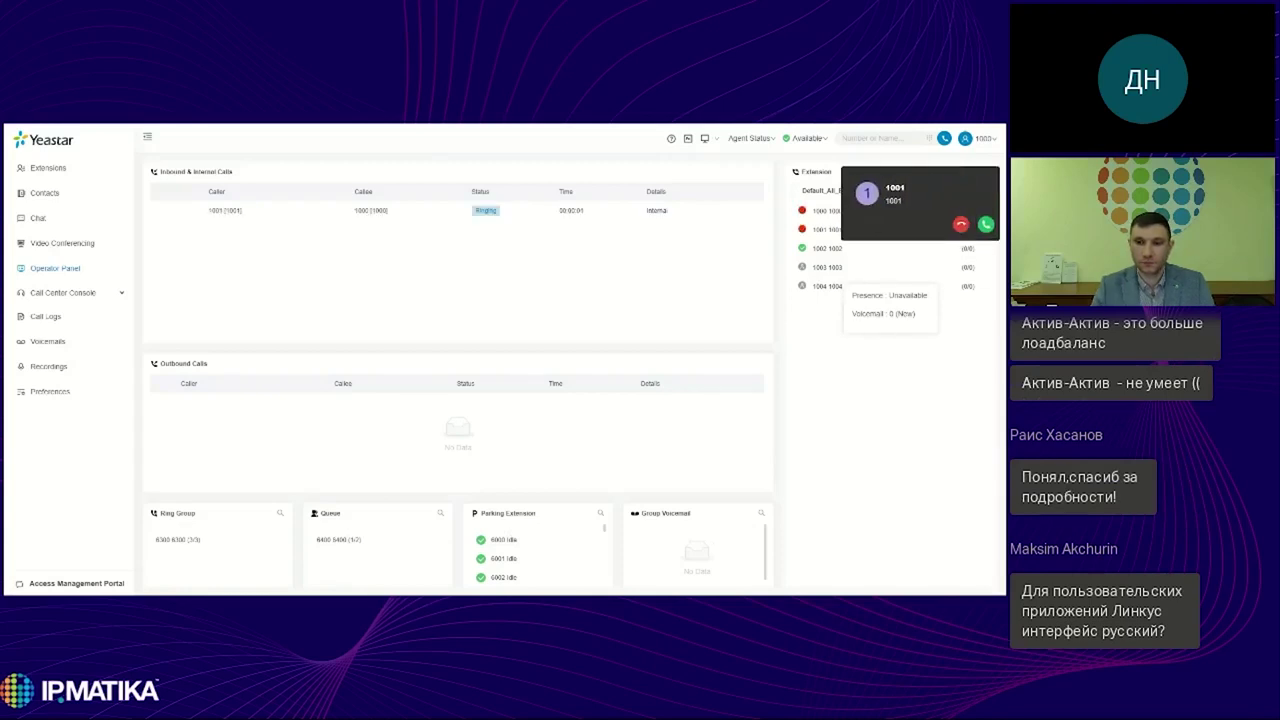
Try to redirect the ringing internal call from extension 1001 to queue 6400, and reject the call.
right_click(398, 214)
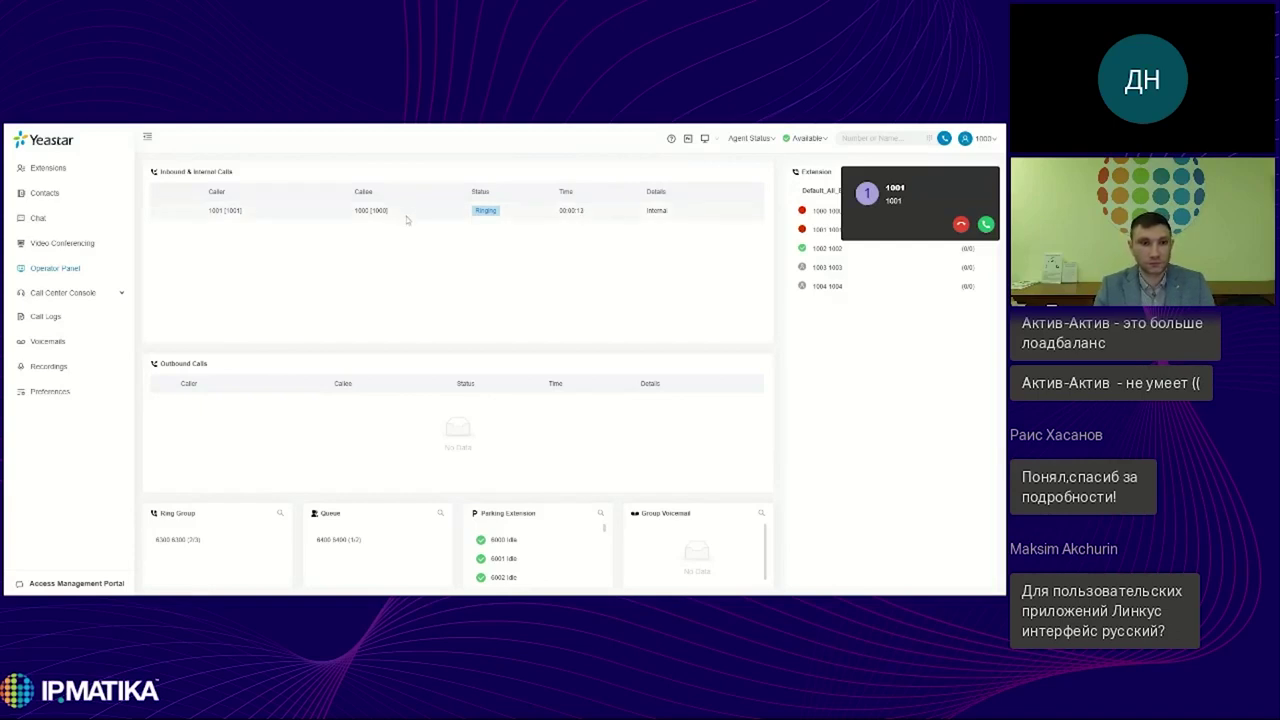
drag(407, 220, 317, 540)
click(960, 224)
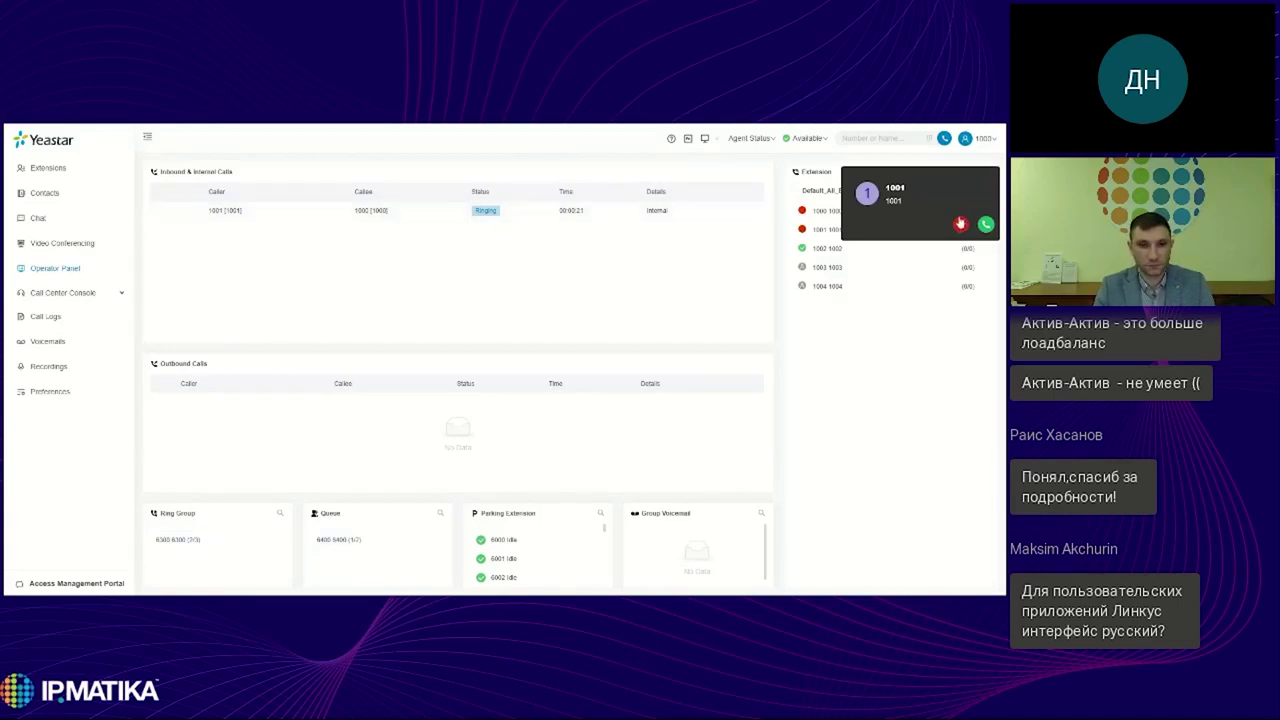
Open the Queue Panel of the Call Center Console, and log agent 1000 out of queue 6400 and back in.
click(50, 296)
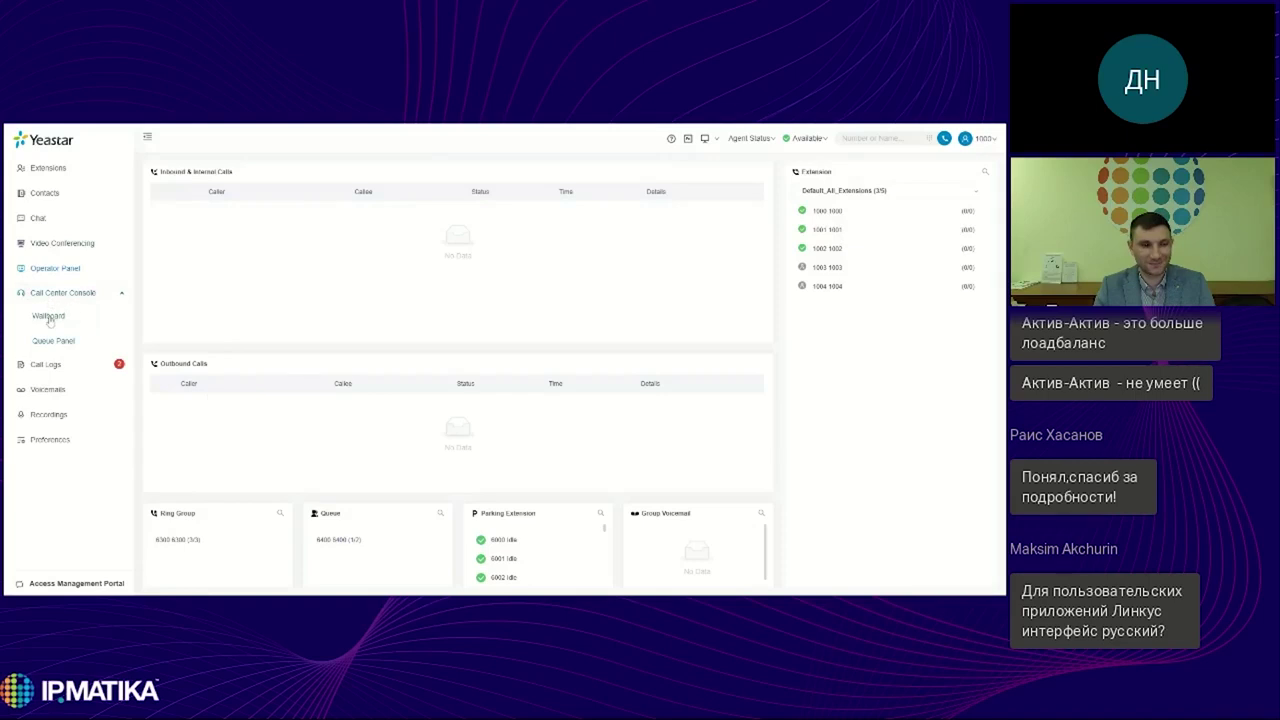
click(48, 316)
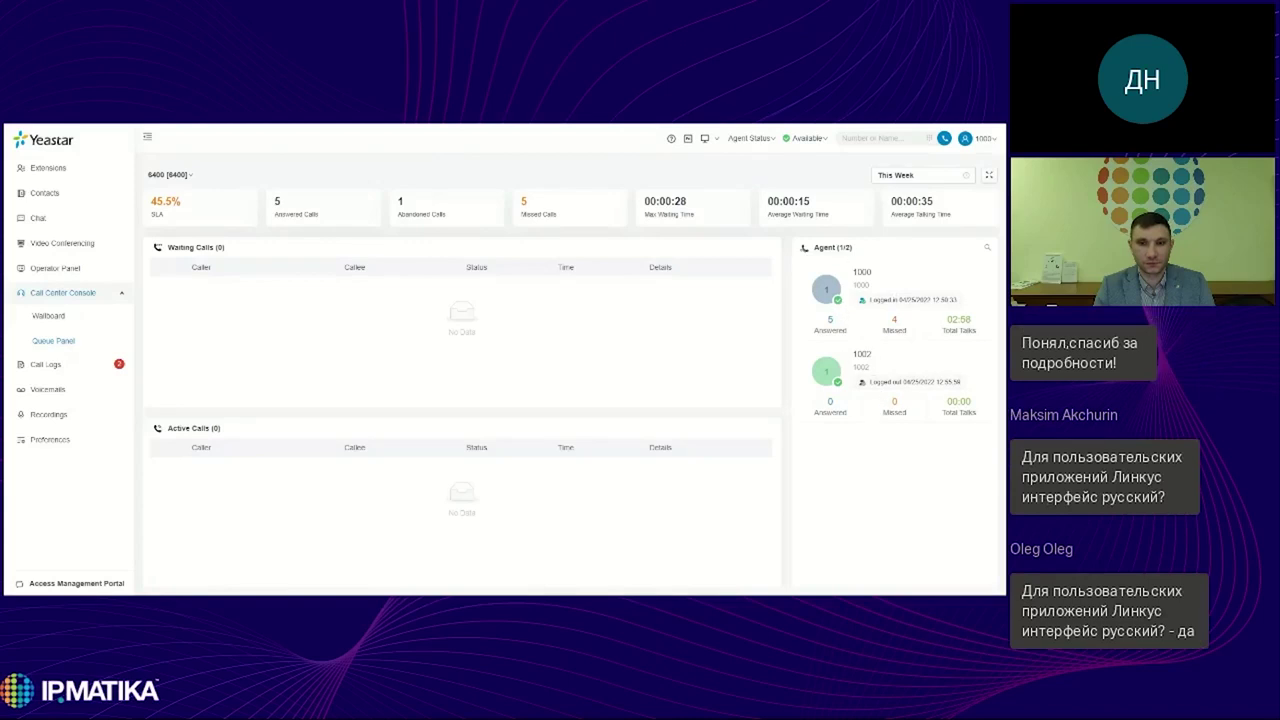
click(882, 299)
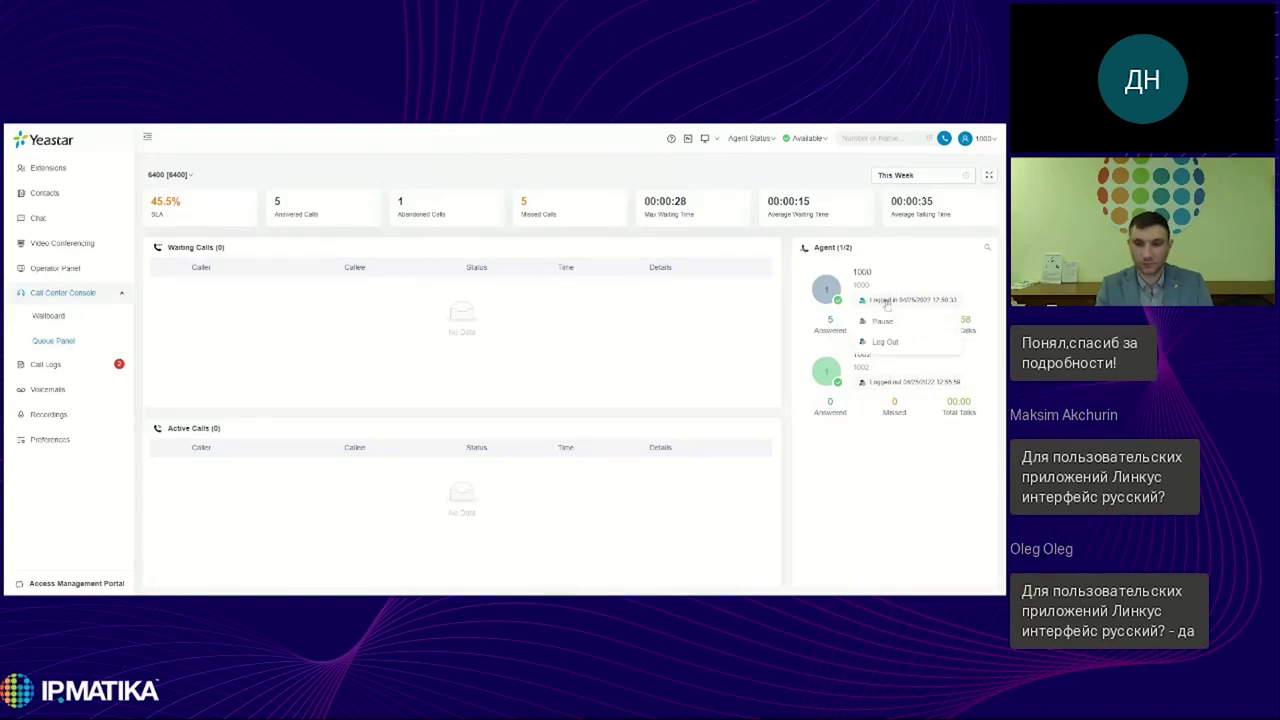
click(884, 342)
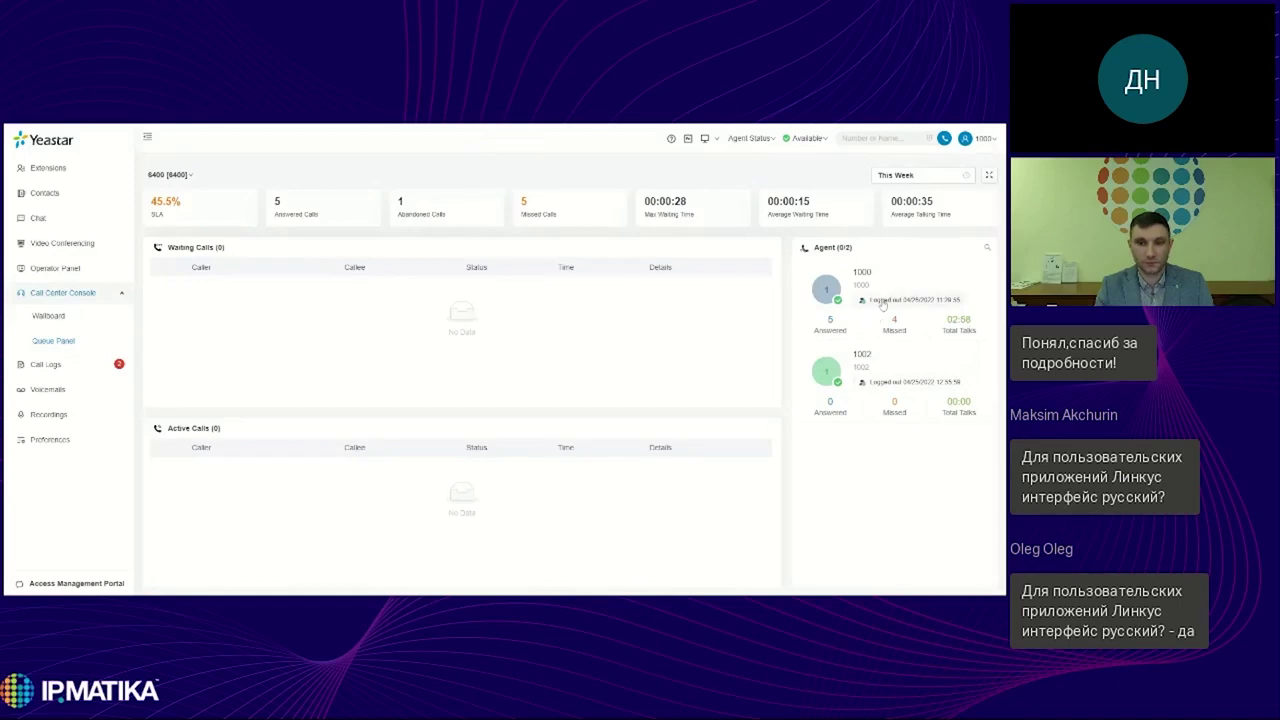
click(880, 301)
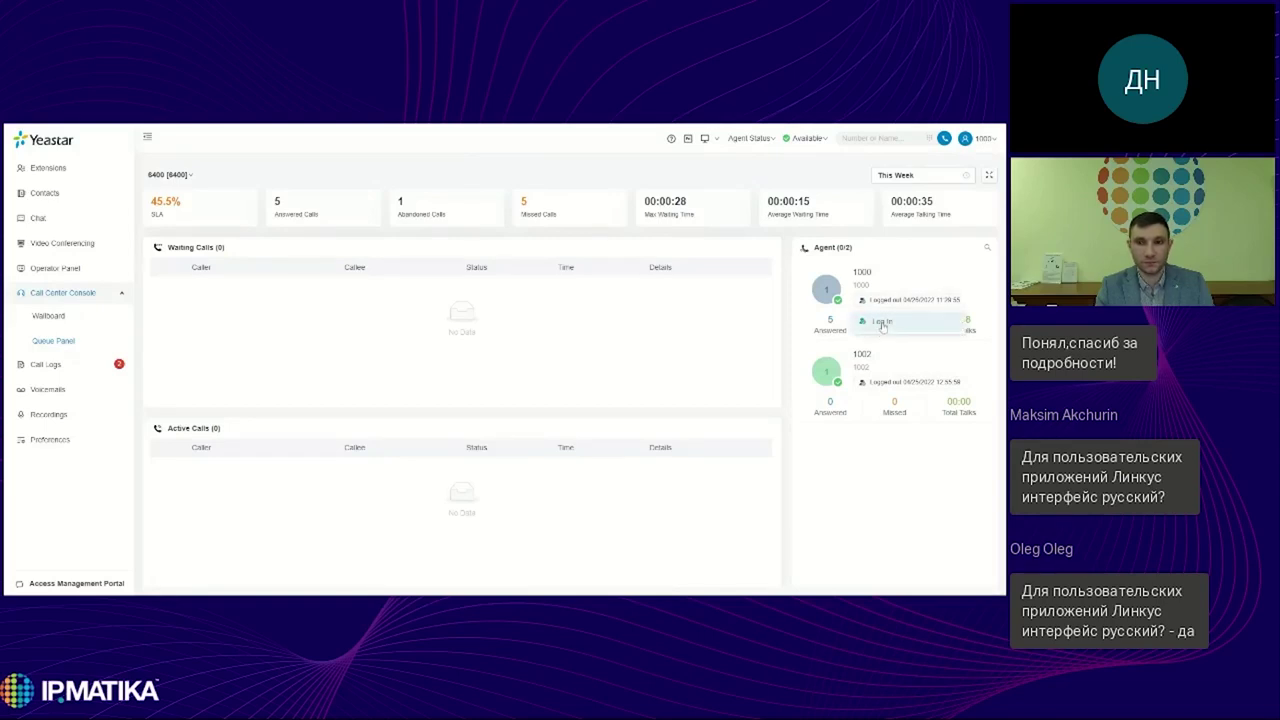
click(882, 324)
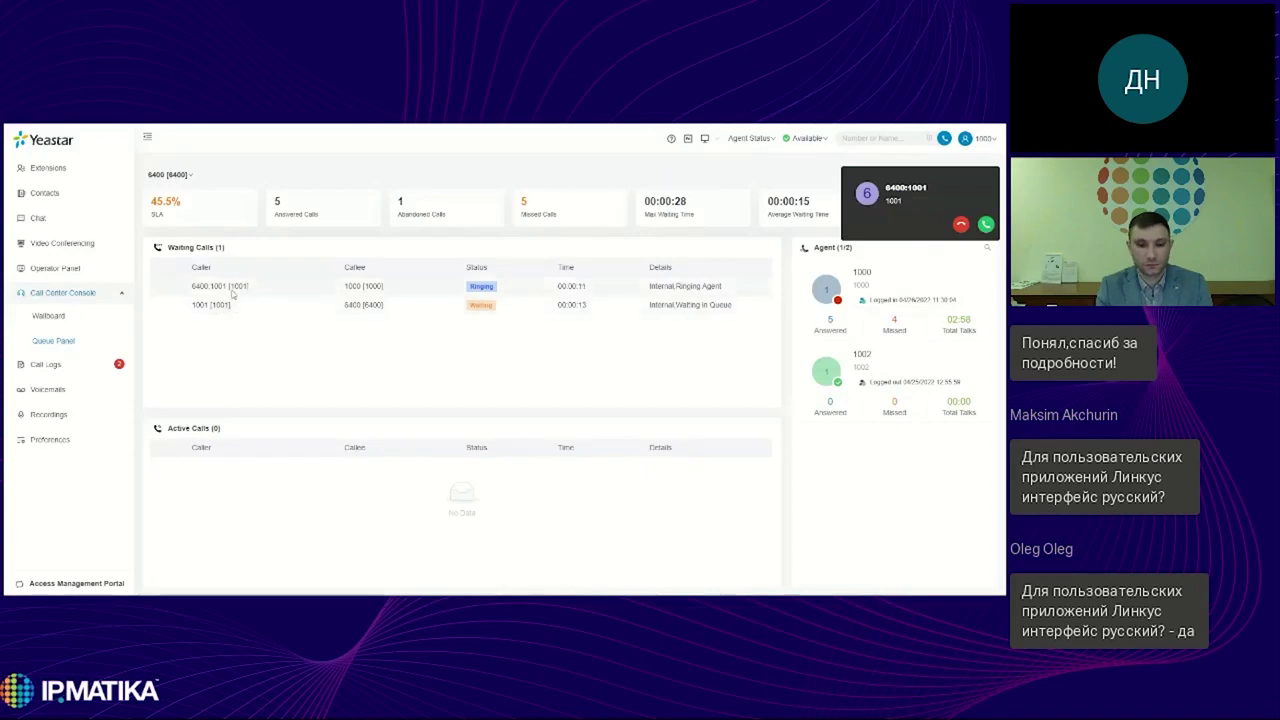
View the redirect, hang-up and pick-up options of the ringing queue call from 1001, and answer and end the call.
right_click(419, 296)
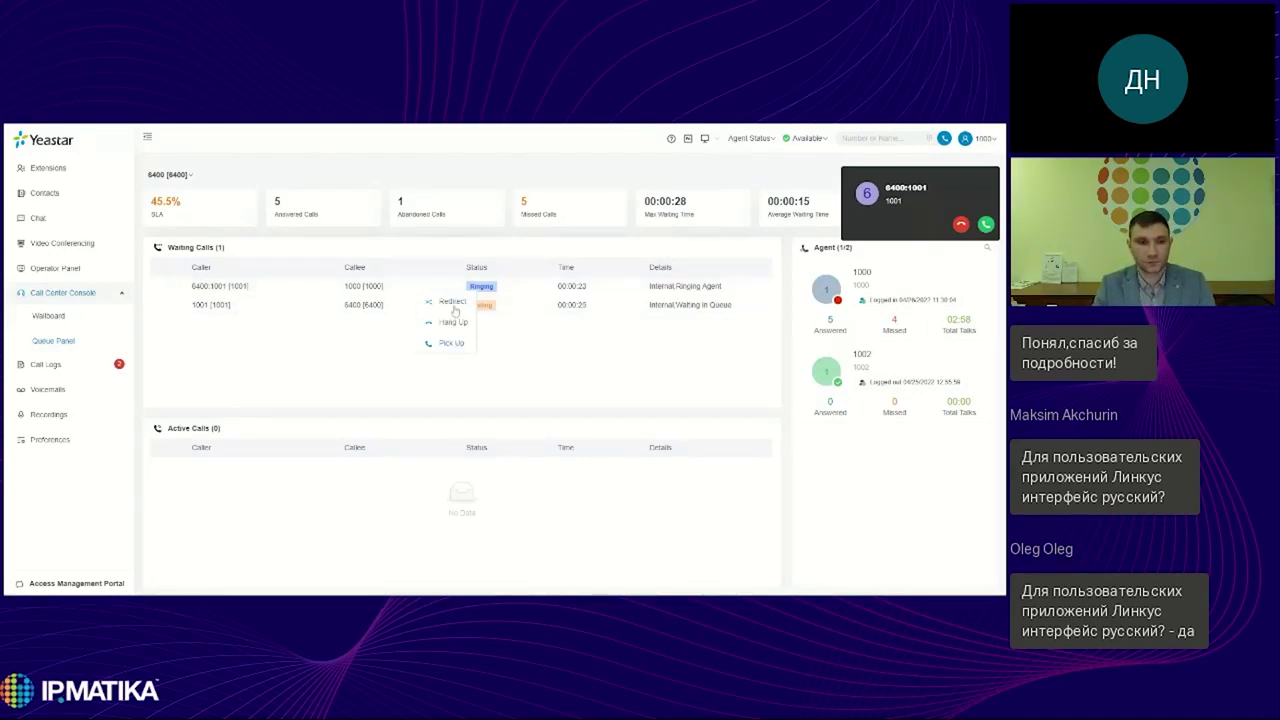
click(531, 363)
click(986, 224)
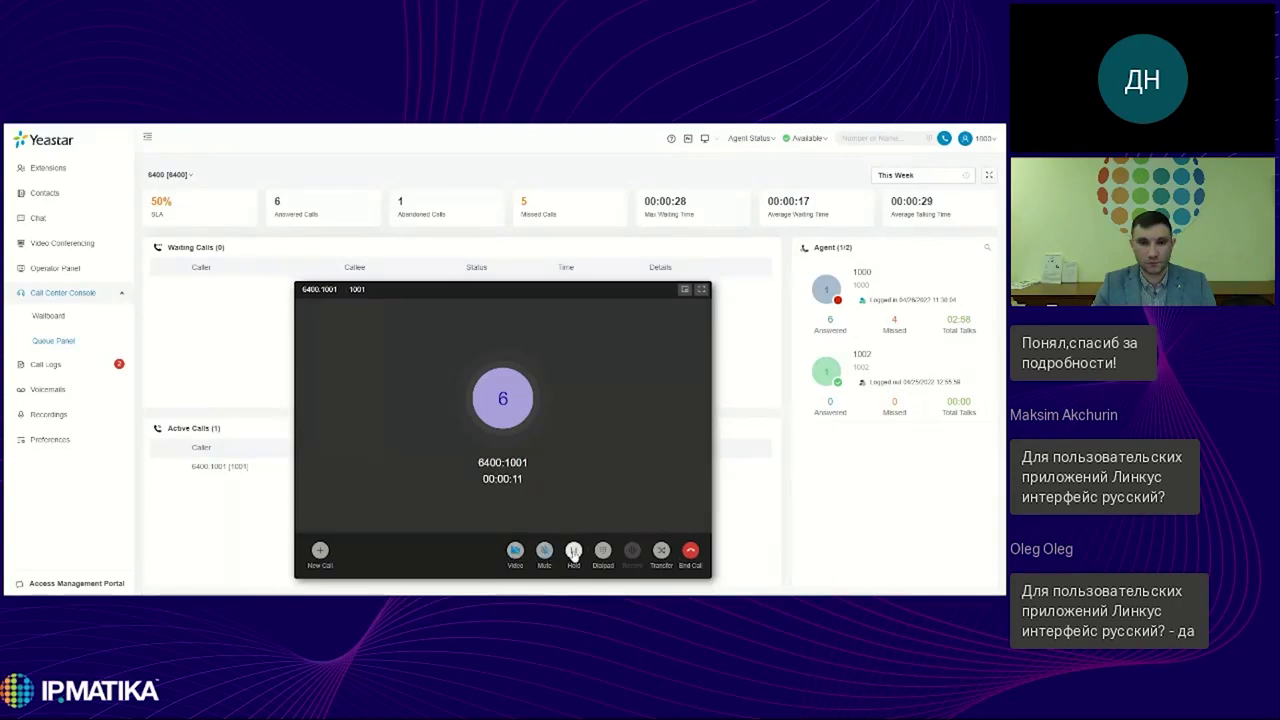
click(603, 552)
click(603, 552)
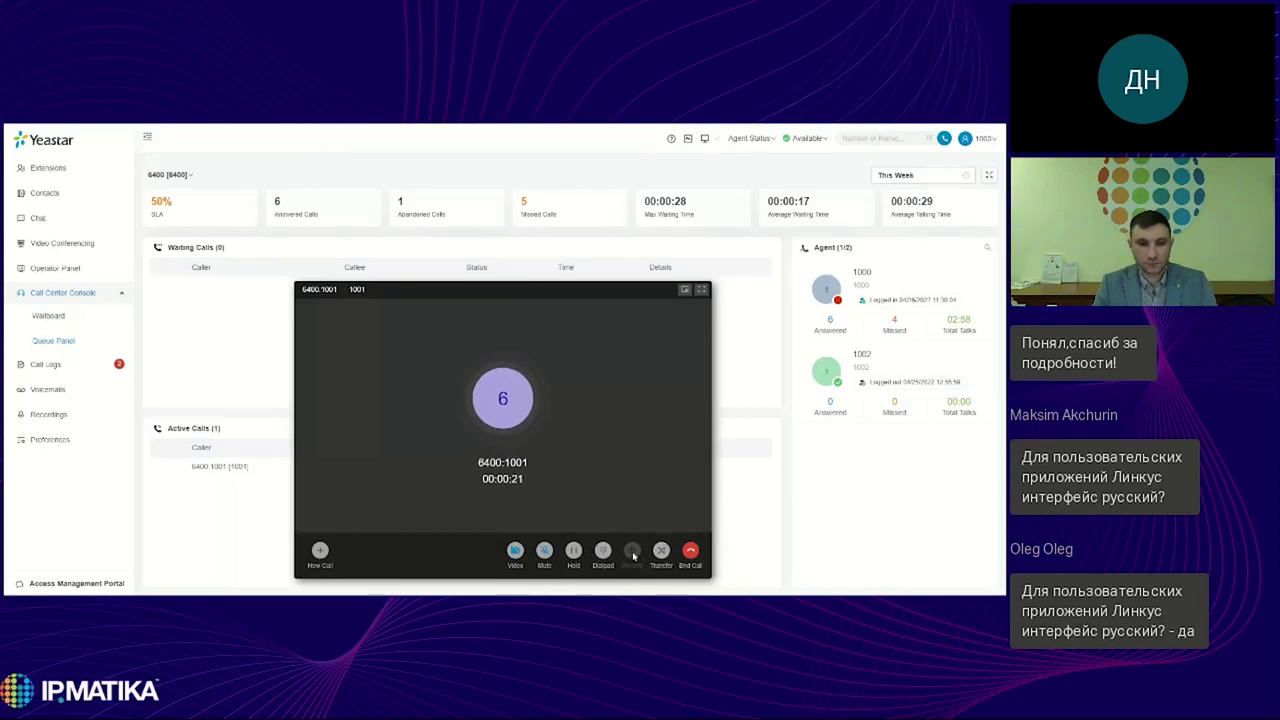
click(690, 550)
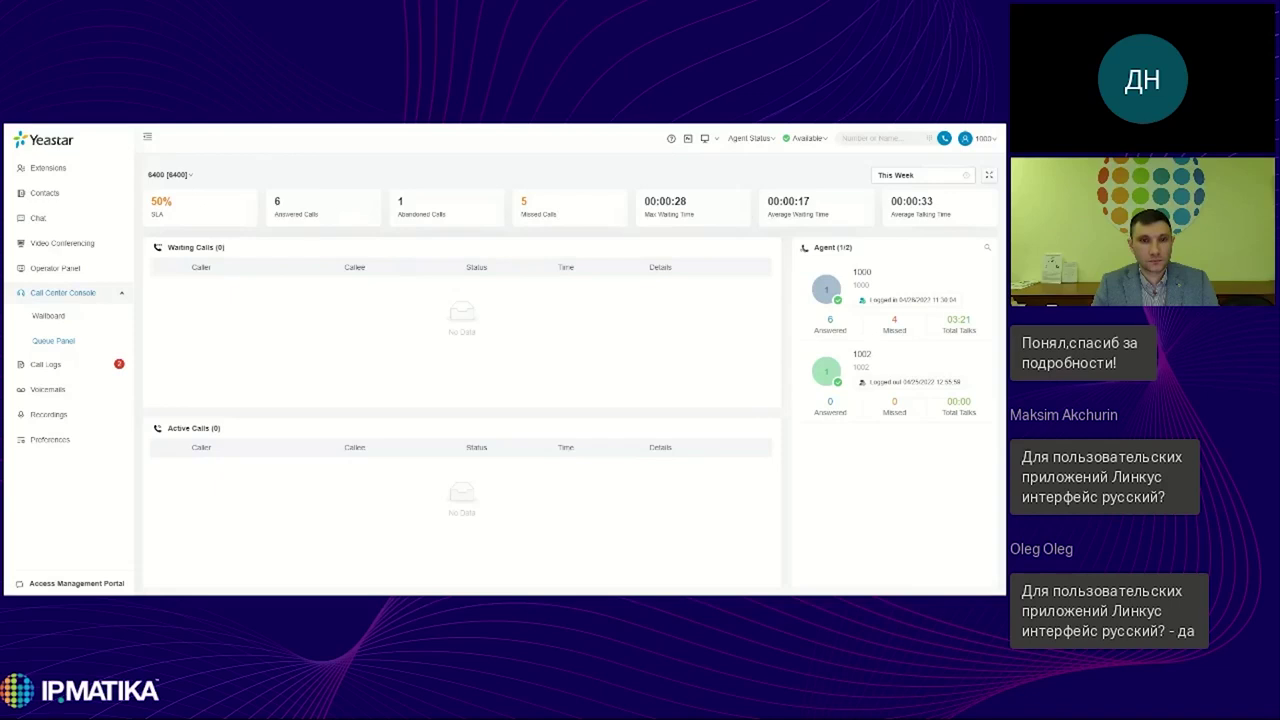
View the Queue Panel statistics of queue 6400 for Today and This Month.
click(905, 176)
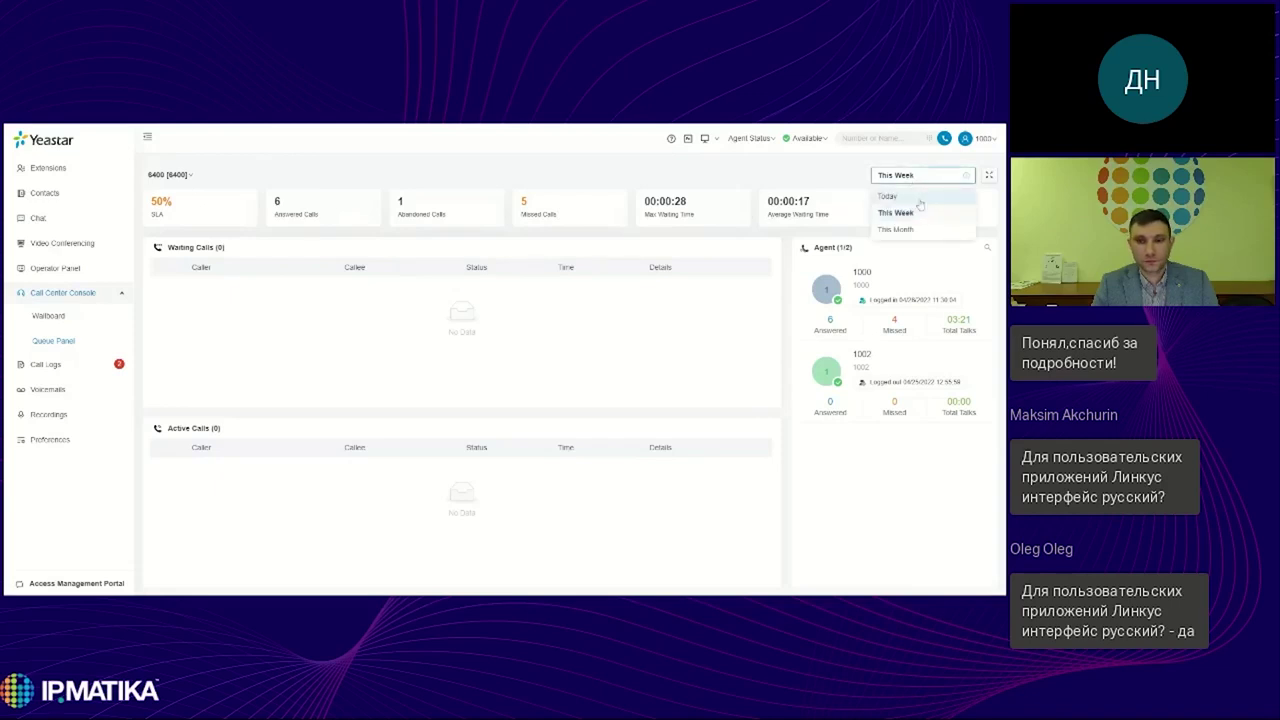
click(918, 196)
click(916, 178)
click(918, 226)
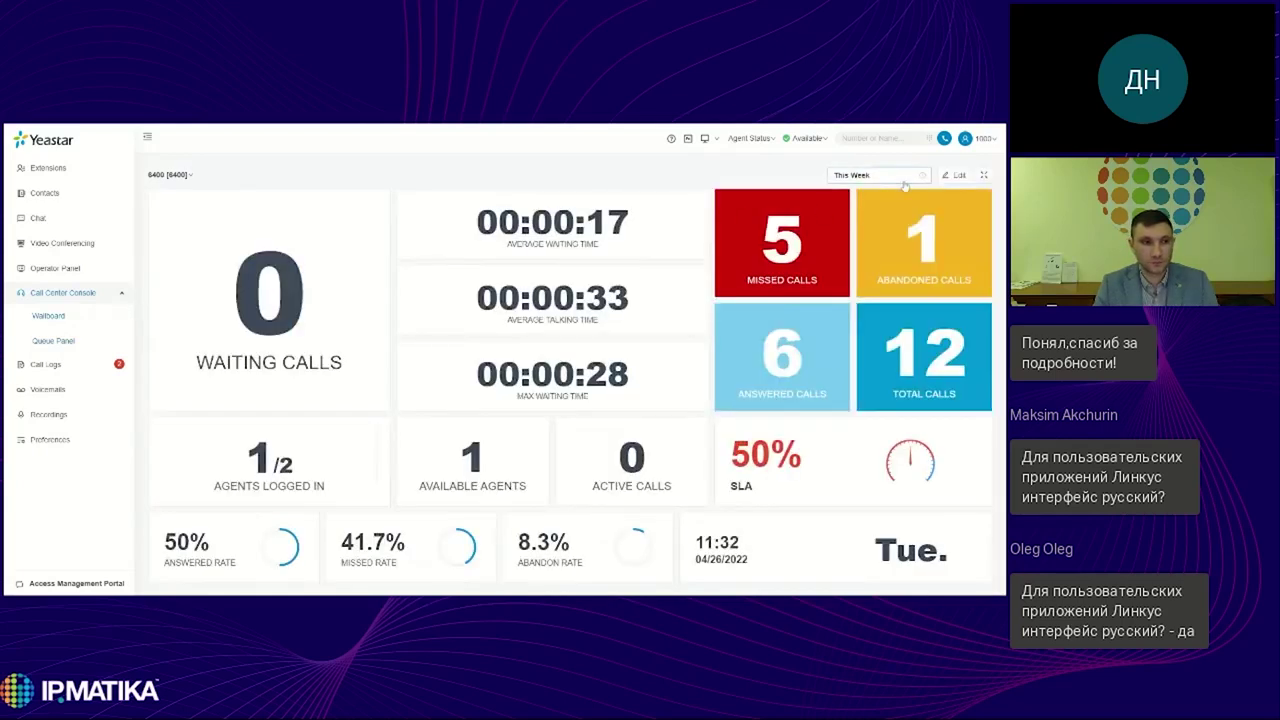
Compare the Wallboard statistics of queue 6400 for Today and This Month, leaving the period at This Month.
click(905, 180)
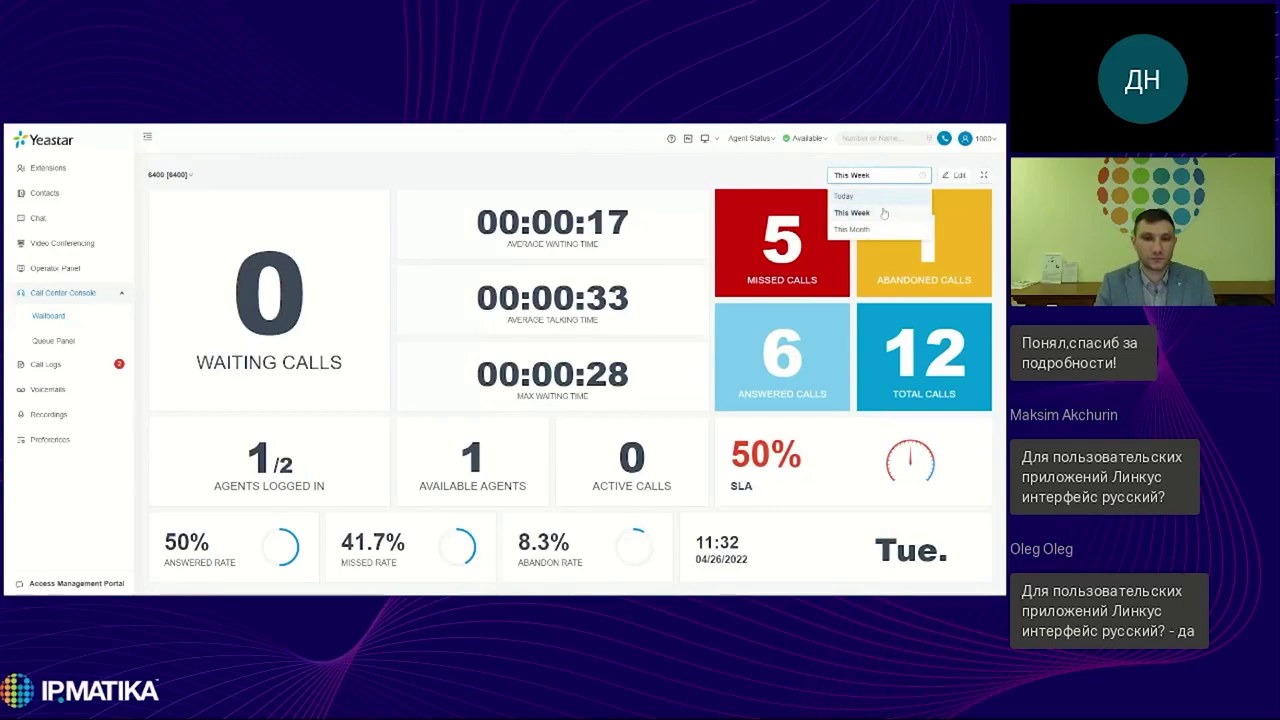
click(876, 193)
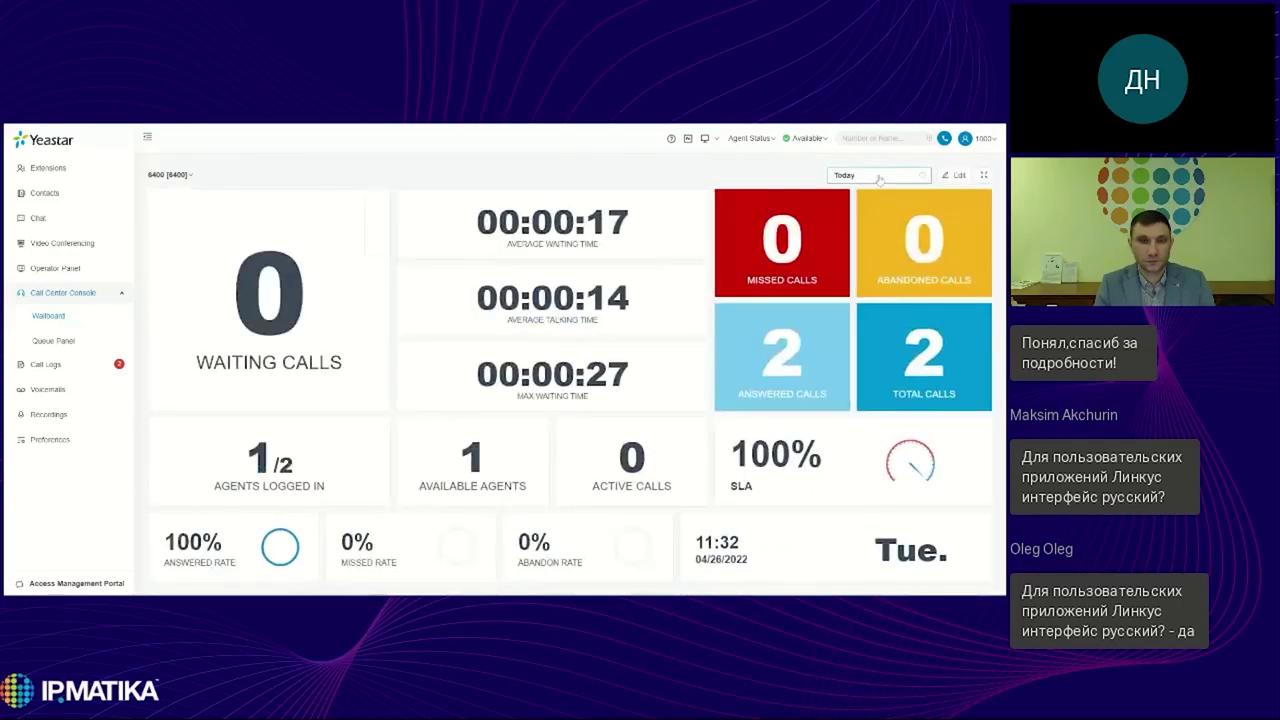
click(879, 177)
click(870, 212)
click(870, 228)
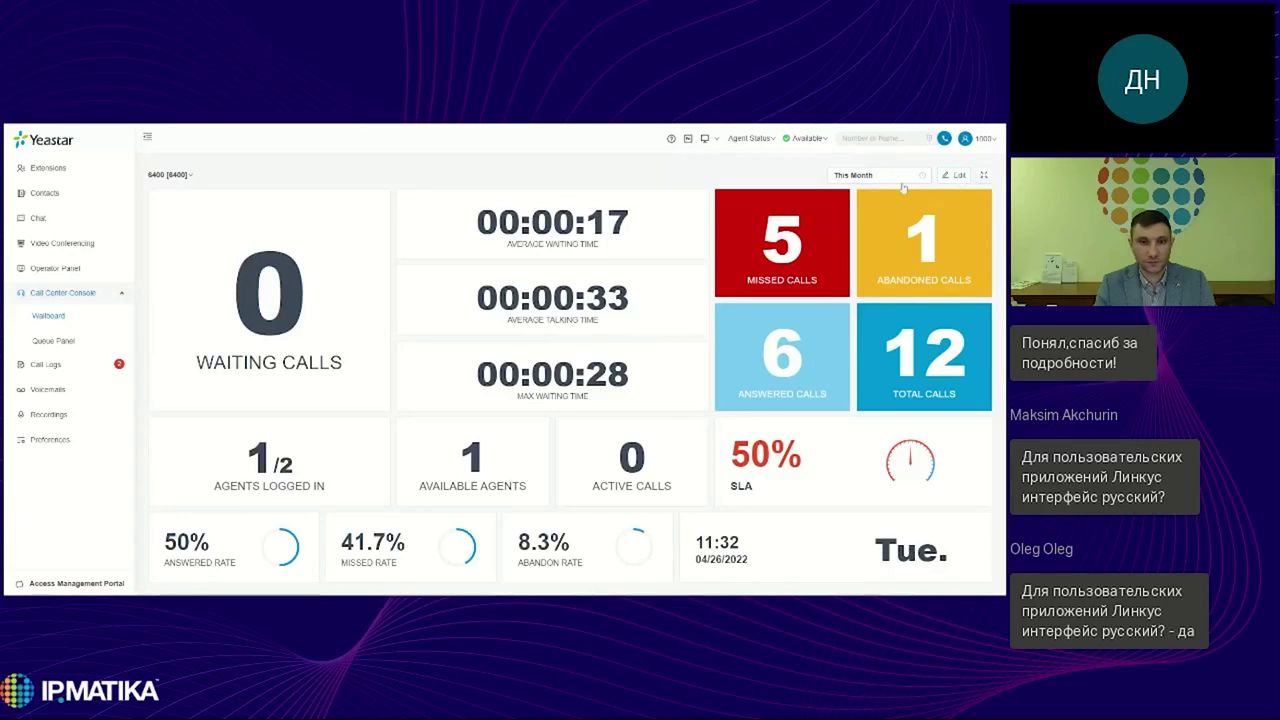
Start editing the Wallboard layout and view the settings of the Waiting Calls widget without changing them.
click(953, 175)
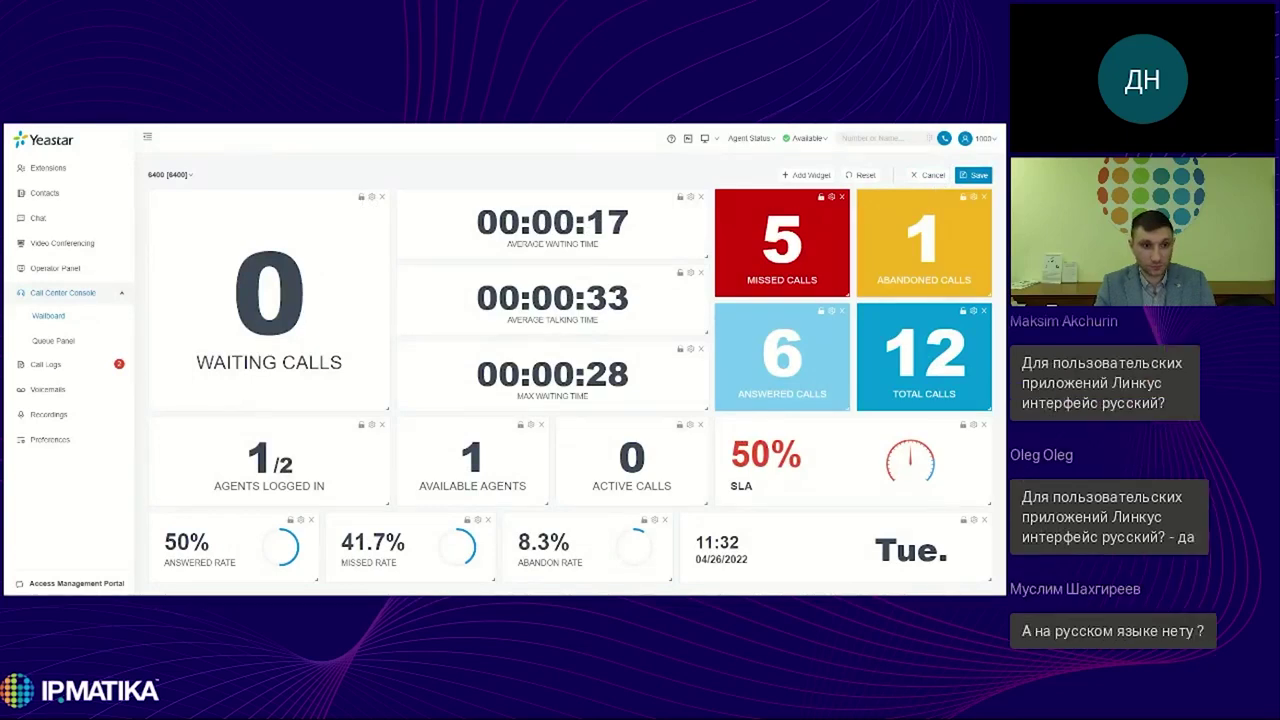
click(371, 197)
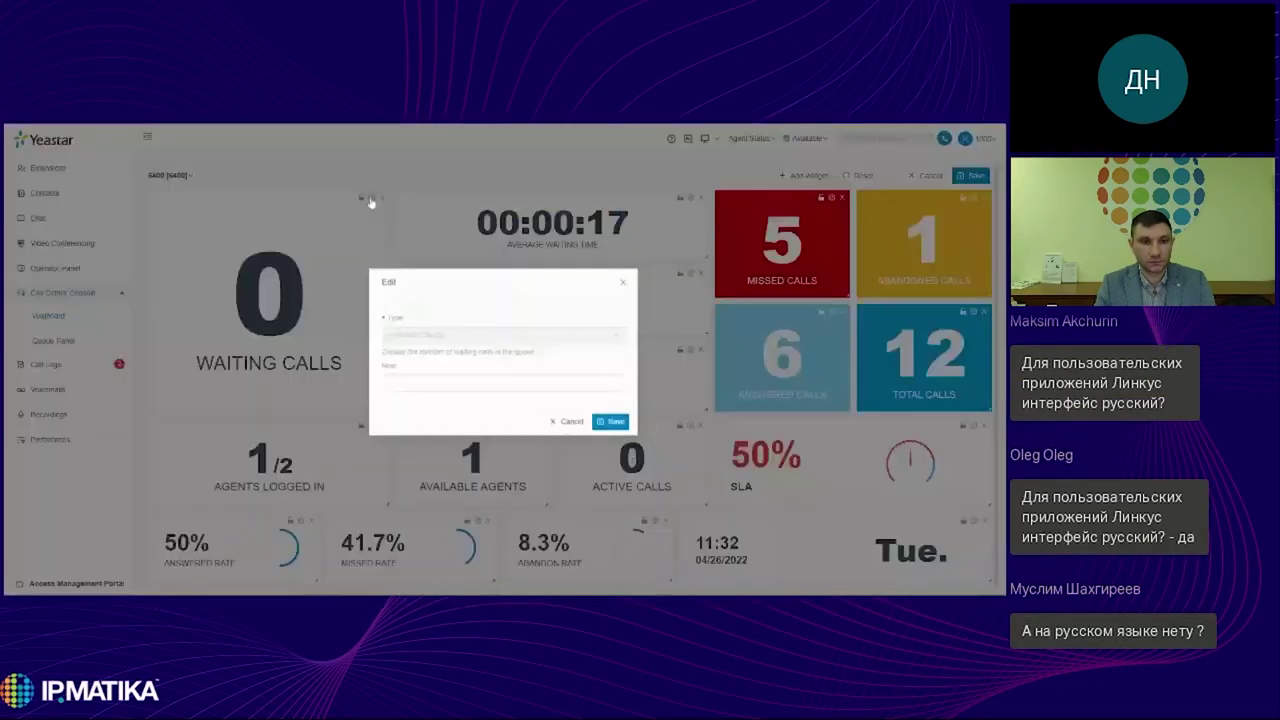
click(626, 285)
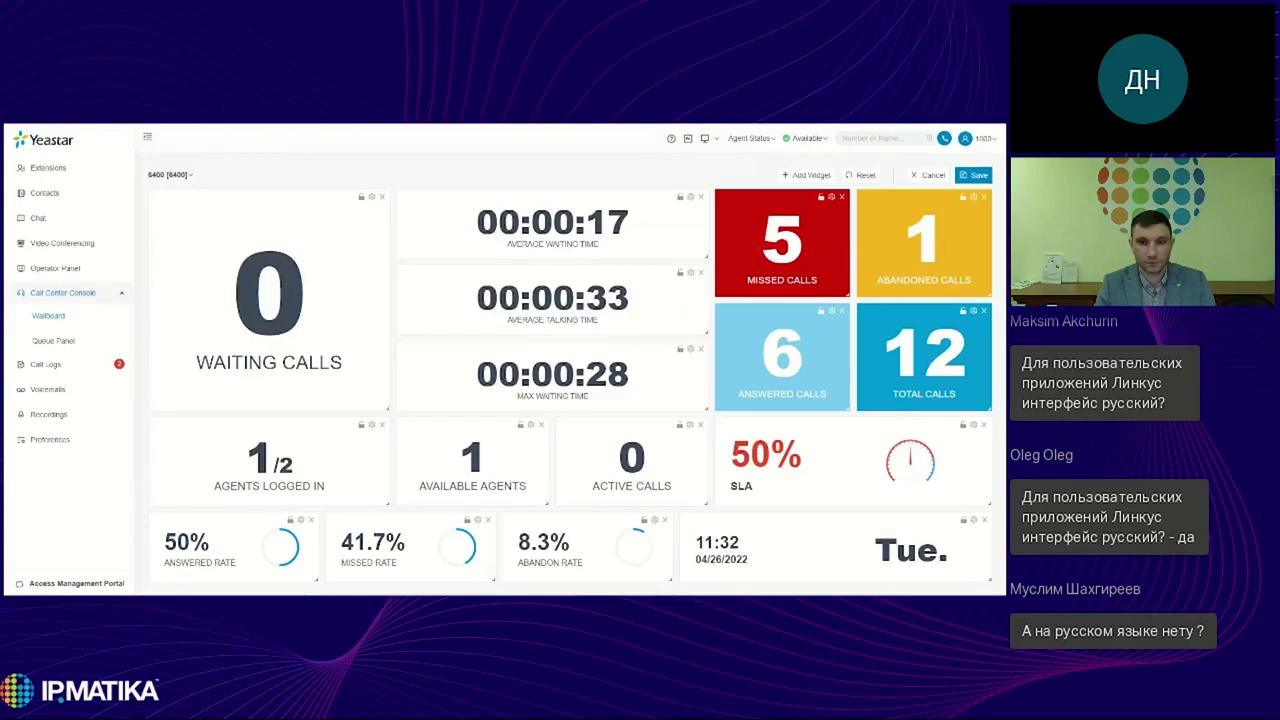
Move Missed Calls below Waiting Calls, Available Agents to the left and Average Talking Time down, and save the Wallboard layout.
drag(782, 240, 212, 440)
scroll(313, 458, down, 2)
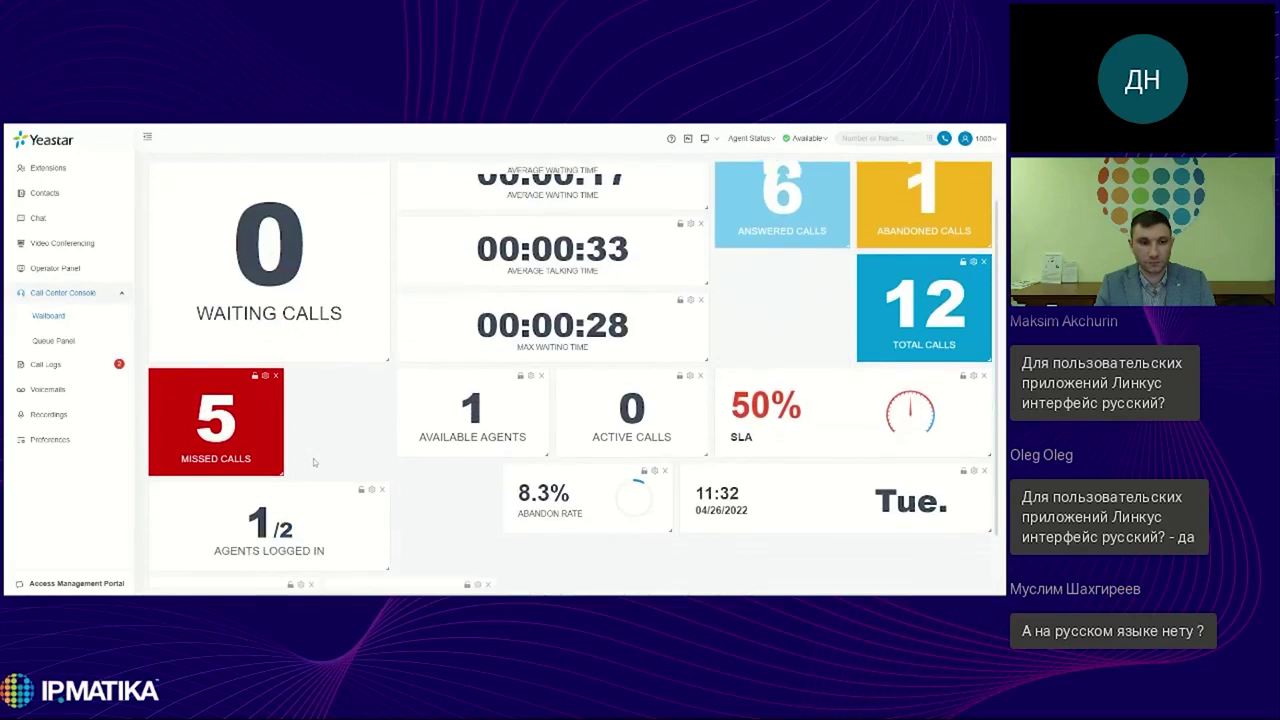
drag(448, 397, 345, 397)
scroll(313, 458, up, 2)
drag(552, 300, 577, 417)
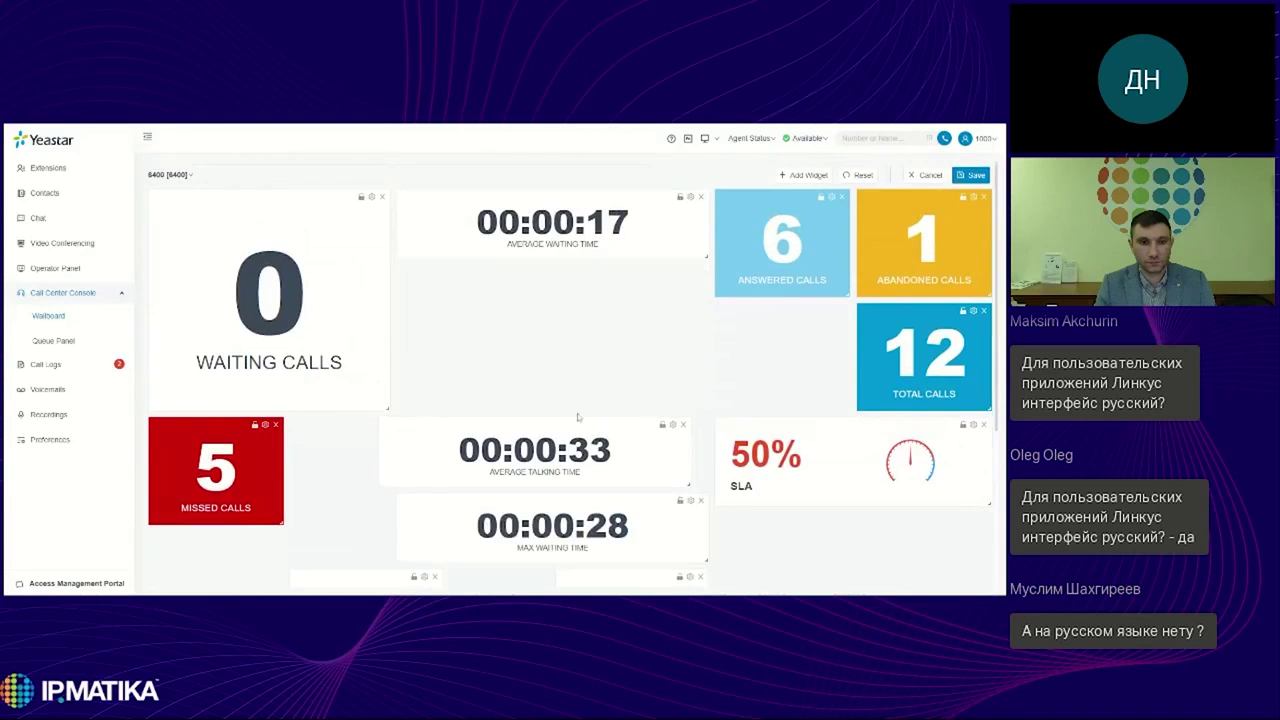
click(970, 175)
scroll(458, 343, down, 3)
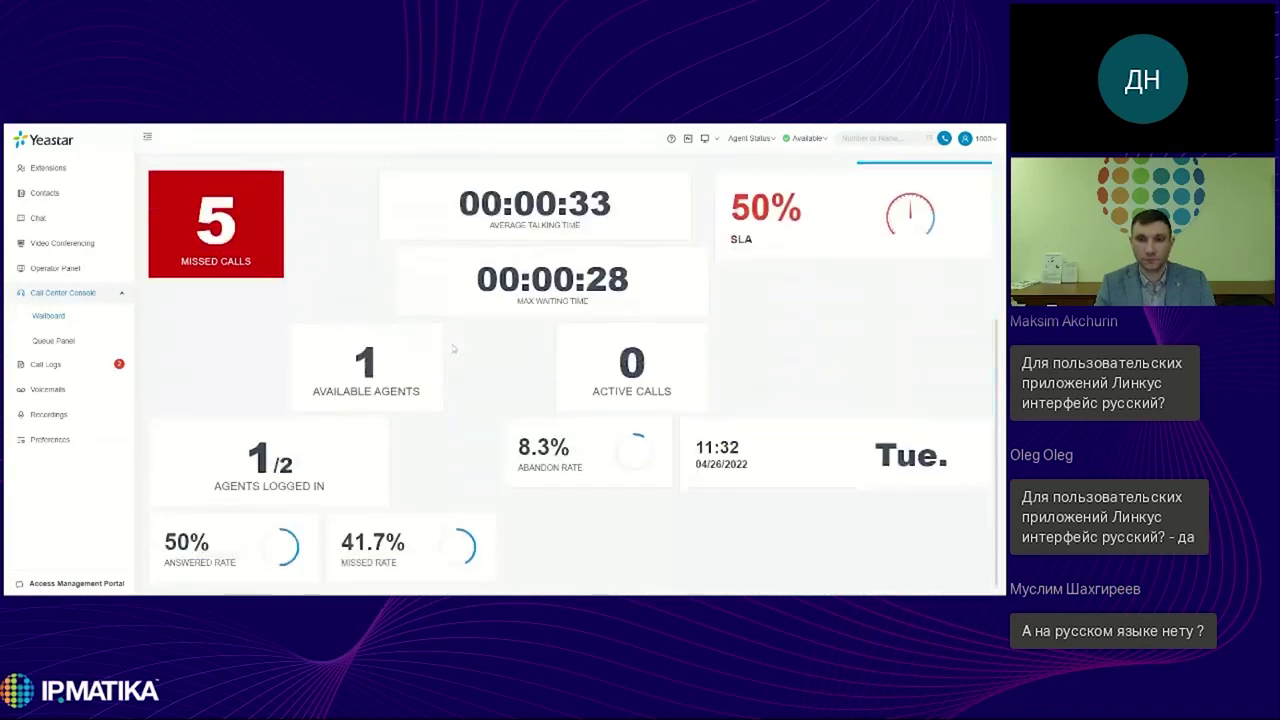
scroll(470, 410, up, 3)
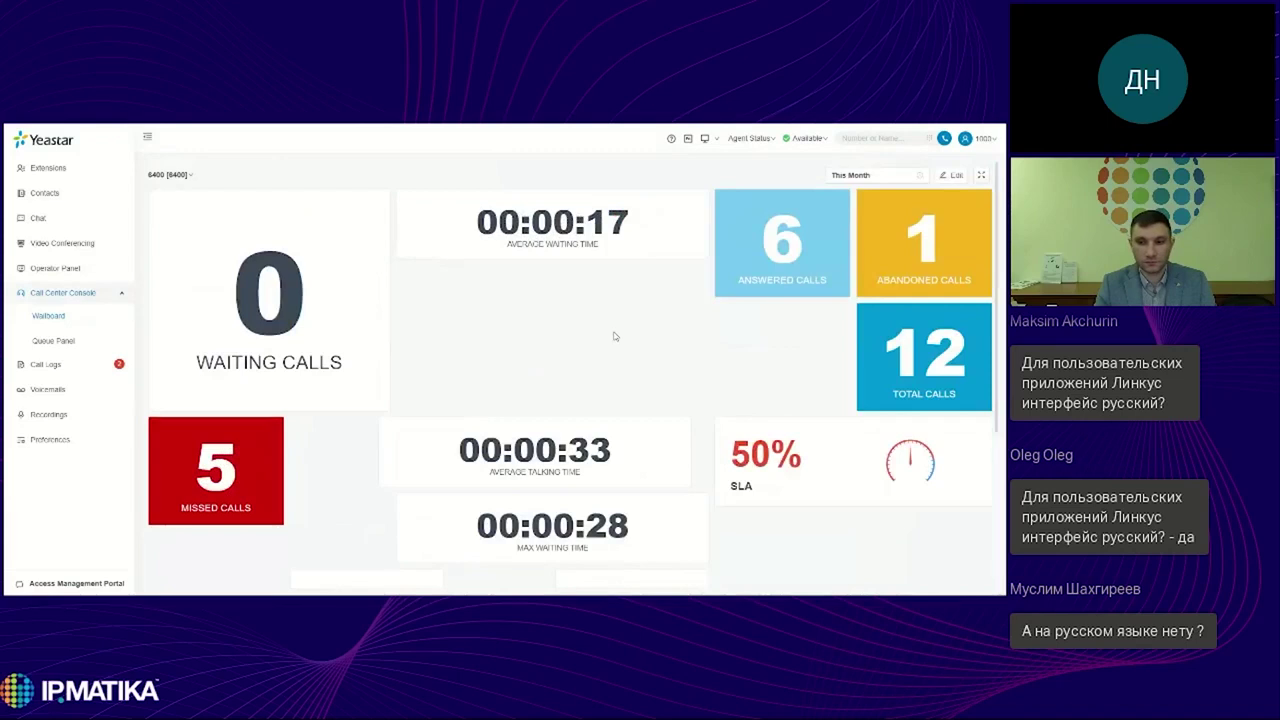
Examine the extension's call logs, voicemails and recordings.
click(45, 364)
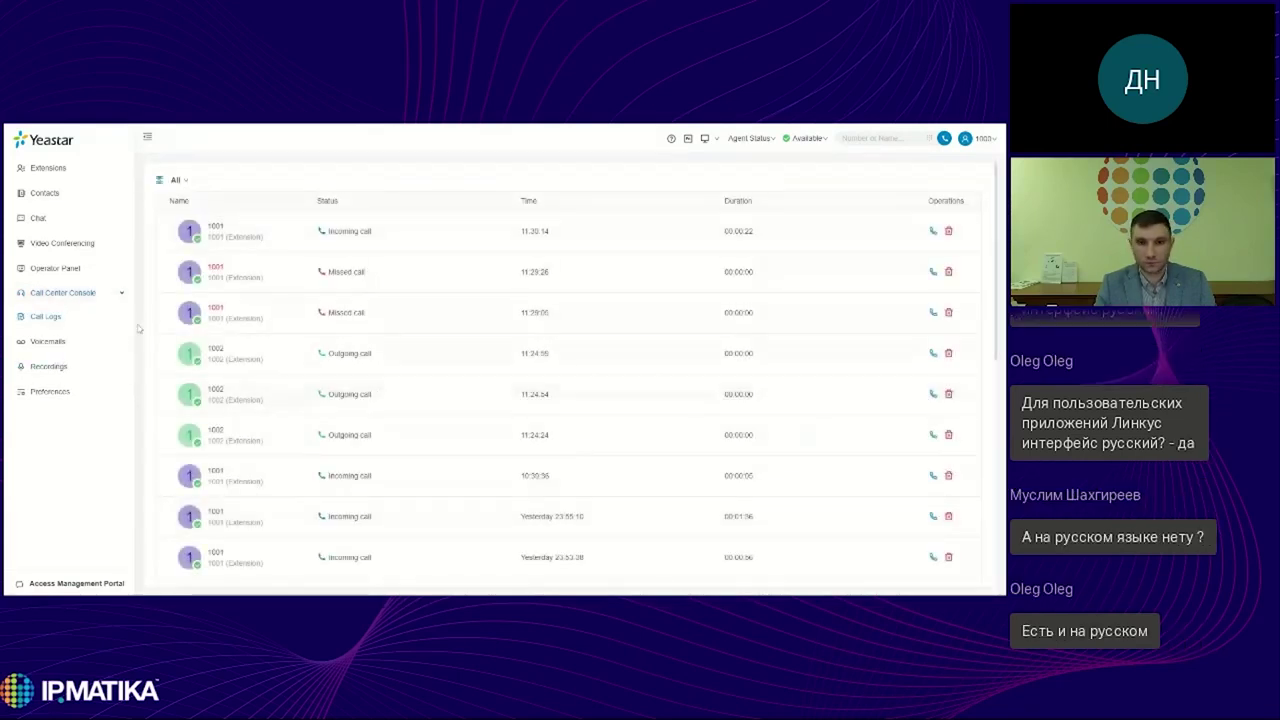
click(62, 342)
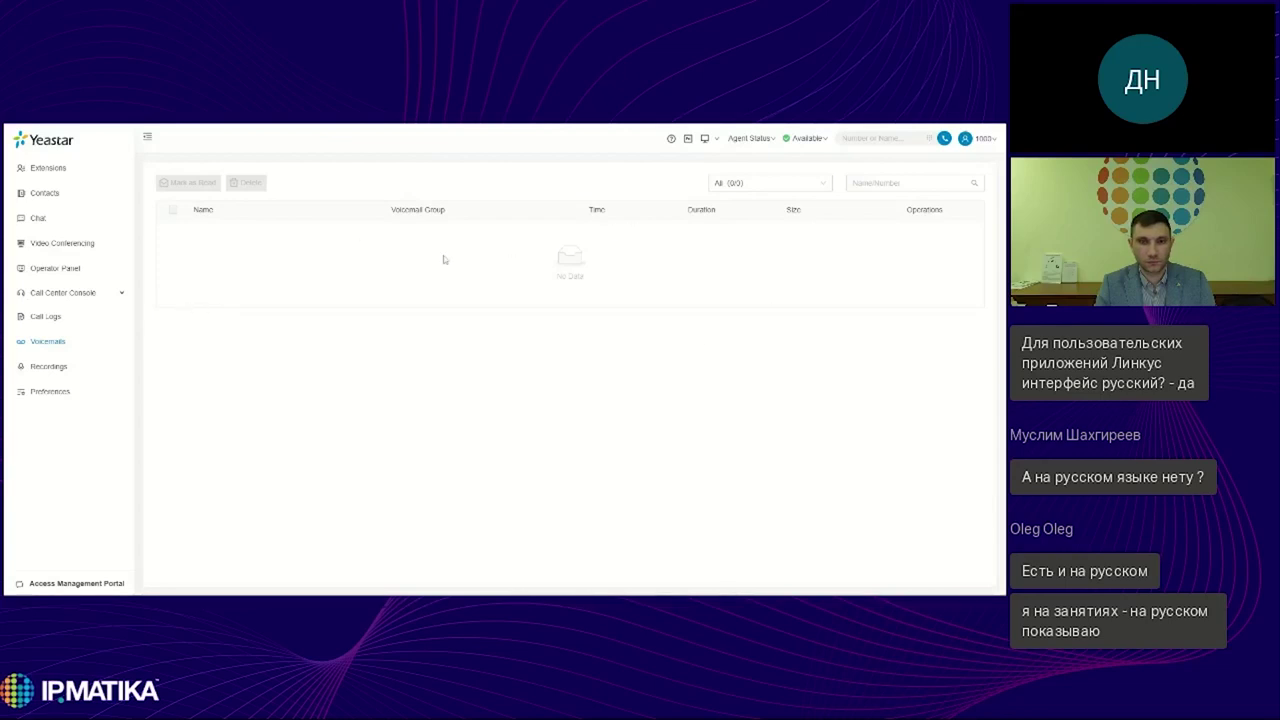
click(60, 369)
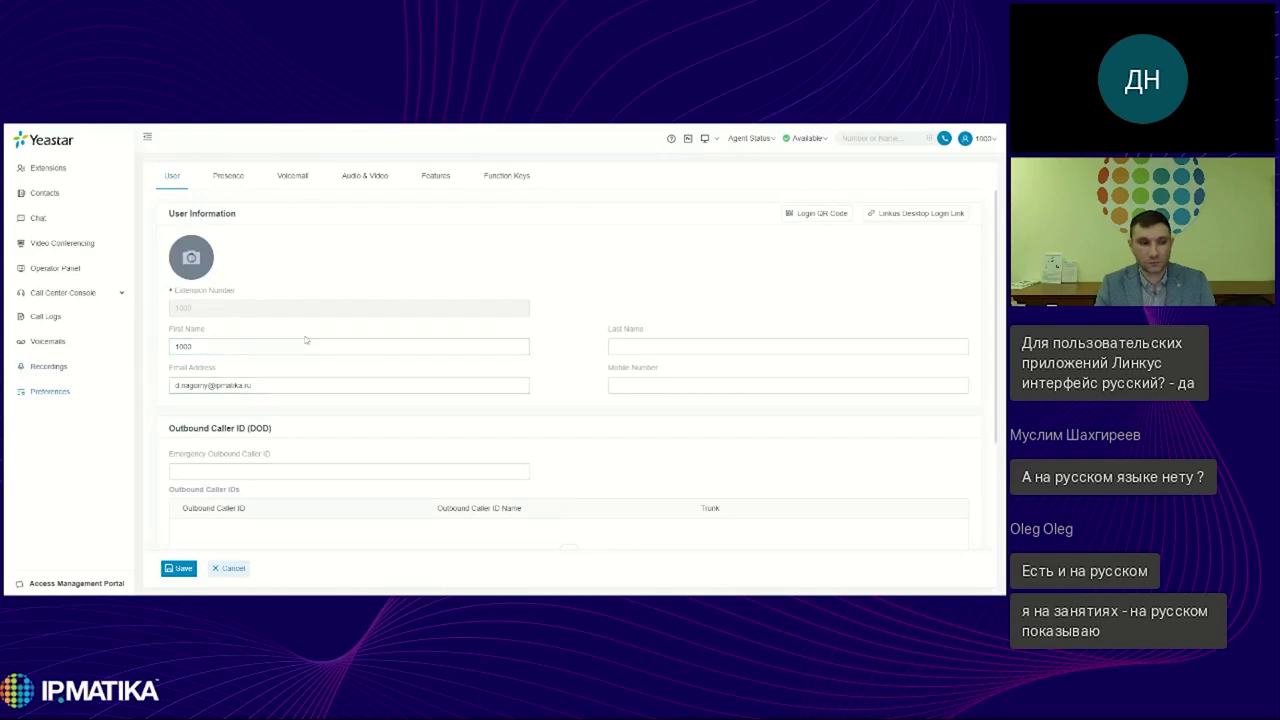
Review the user information in Preferences and open the Presence settings for the Available status.
scroll(306, 340, down, 3)
click(228, 175)
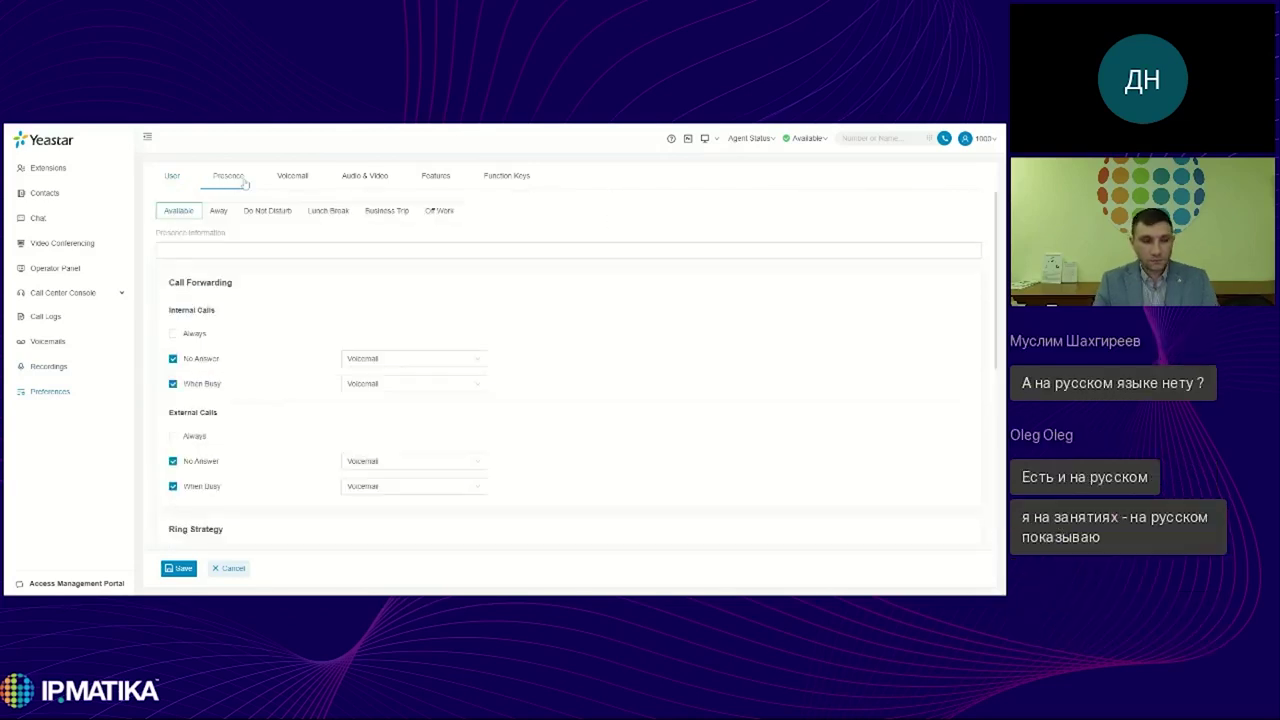